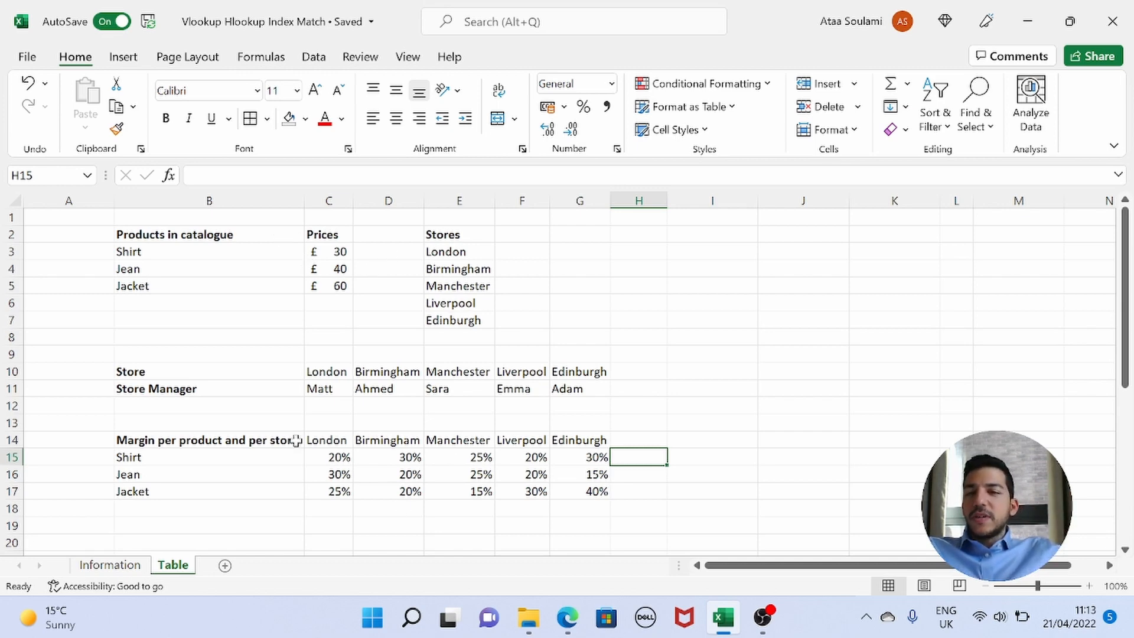
Step: Review the margin table in B14:G17 and the store and product list in B22:C37
{"action": "left_click_drag", "start_coordinate": [258, 443], "coordinate": [581, 489]}
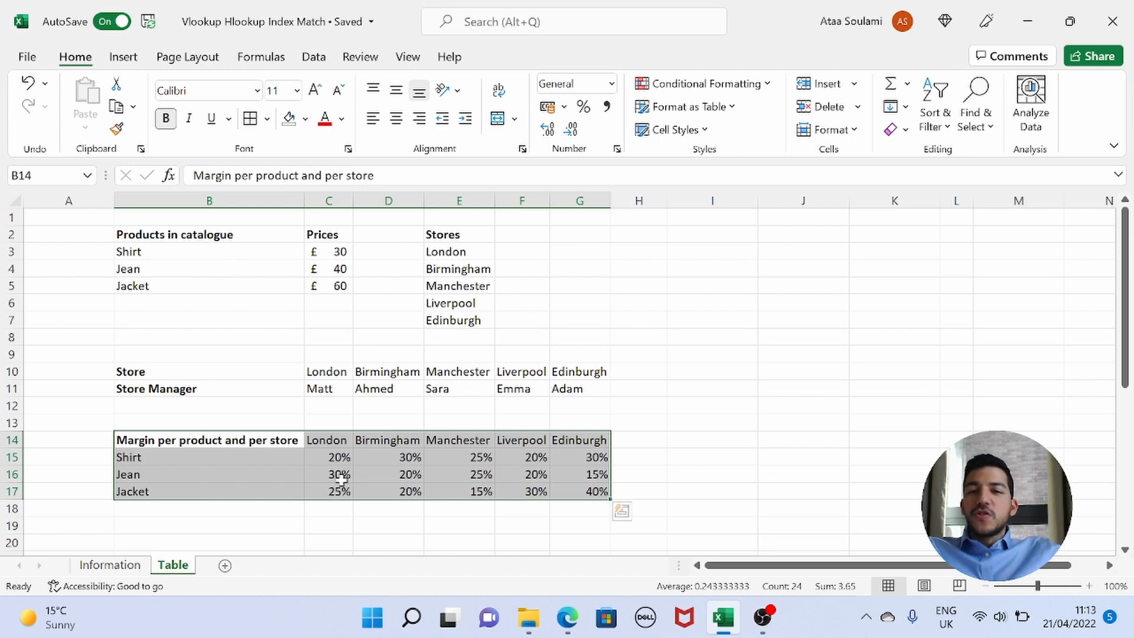
{"action": "left_click_drag", "start_coordinate": [240, 439], "coordinate": [602, 495]}
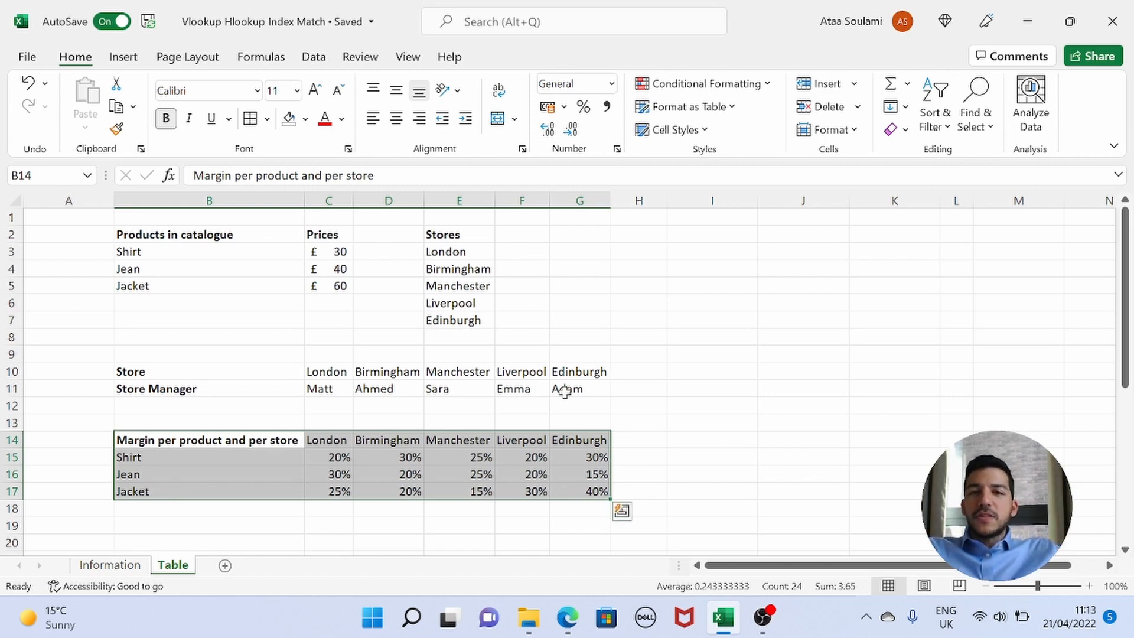
{"action": "left_click", "coordinate": [701, 351]}
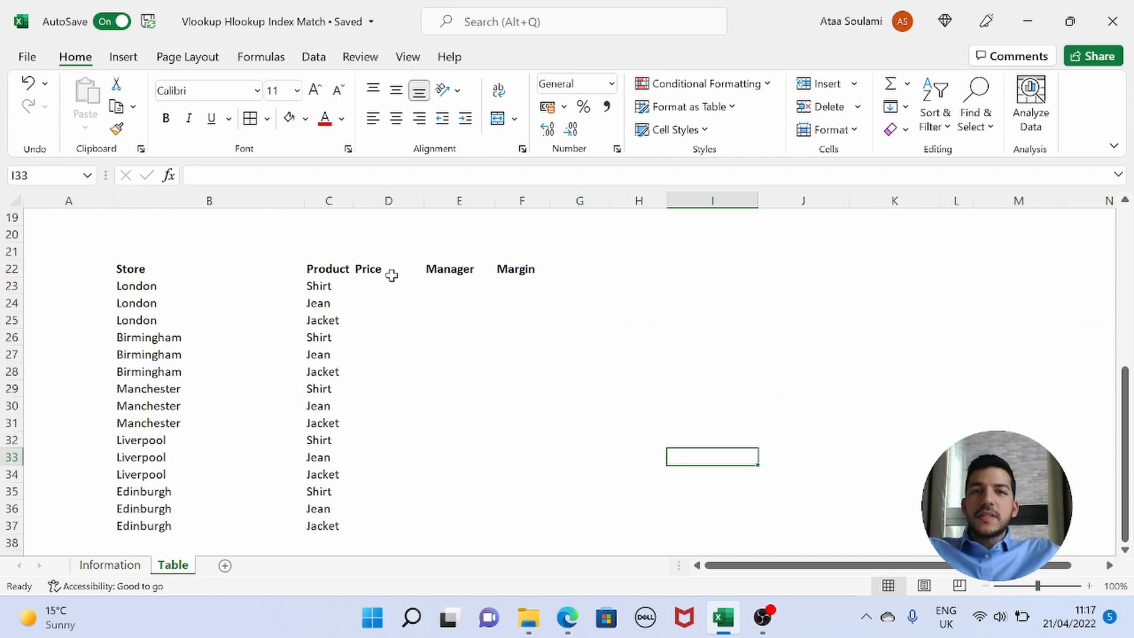
{"action": "left_click_drag", "start_coordinate": [178, 273], "coordinate": [329, 268]}
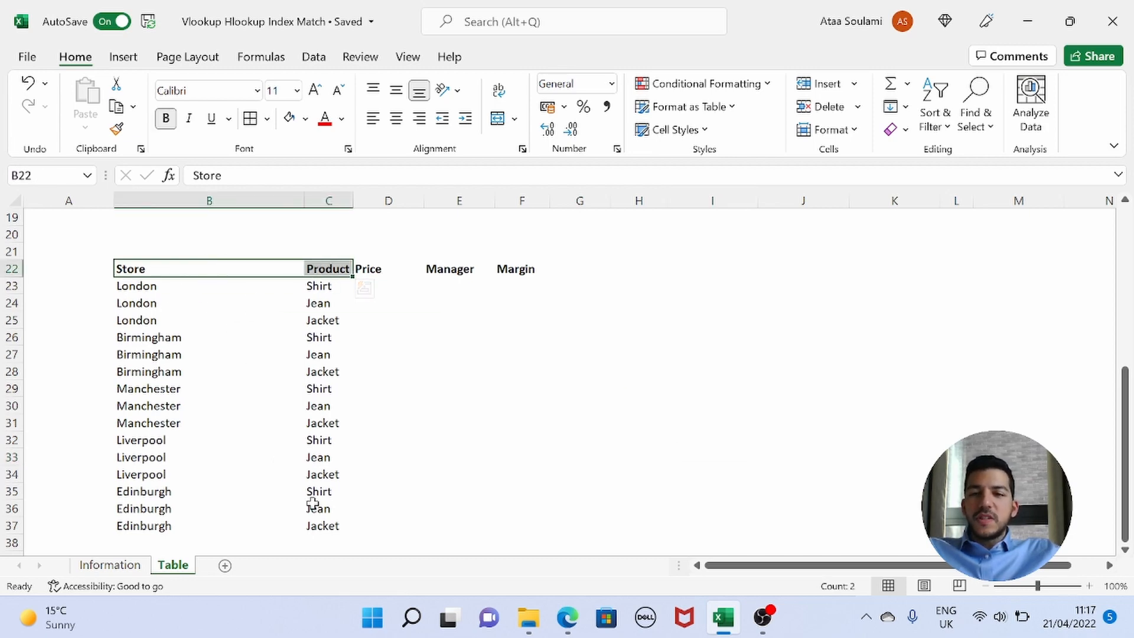
{"action": "left_click_drag", "start_coordinate": [153, 289], "coordinate": [326, 522]}
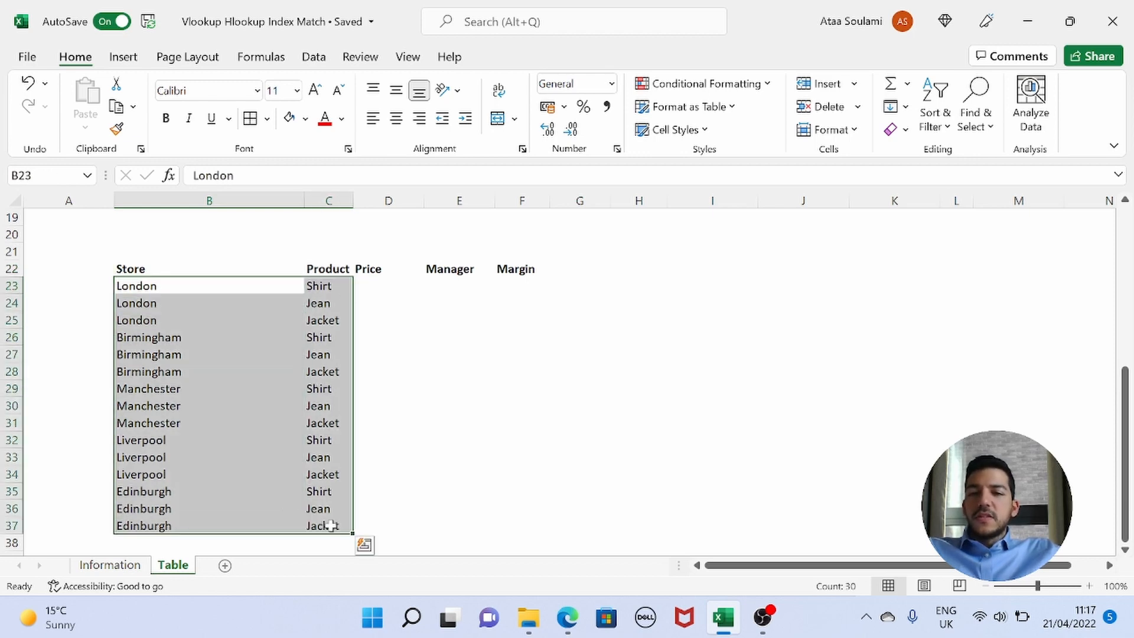
{"action": "left_click", "coordinate": [330, 525]}
Step: Start a VLOOKUP formula in D23 with C23 as the lookup value and the absolute range $B$2:$C$5 as the table array
{"action": "left_click", "coordinate": [377, 284]}
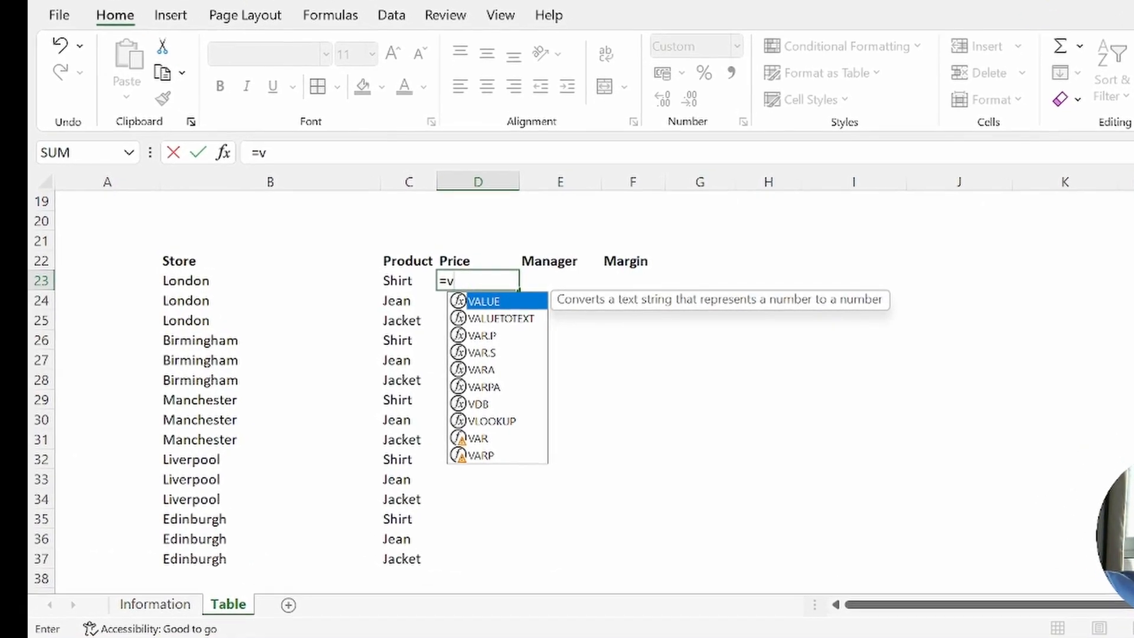
{"action": "type", "text": "l"}
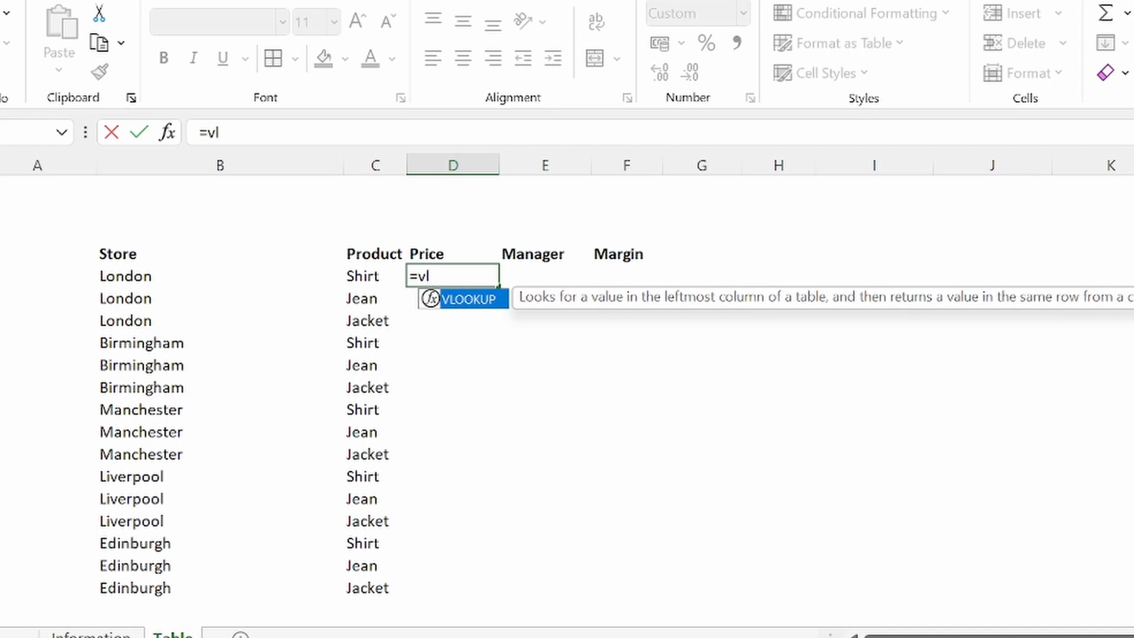
{"action": "key", "text": "Tab"}
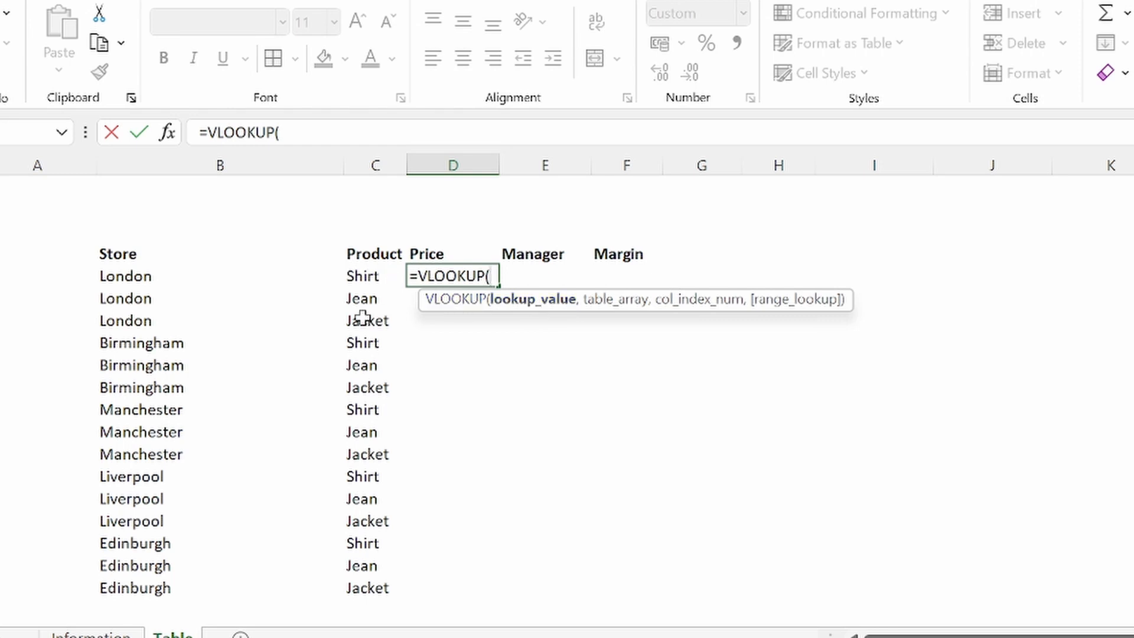
{"action": "left_click", "coordinate": [369, 272]}
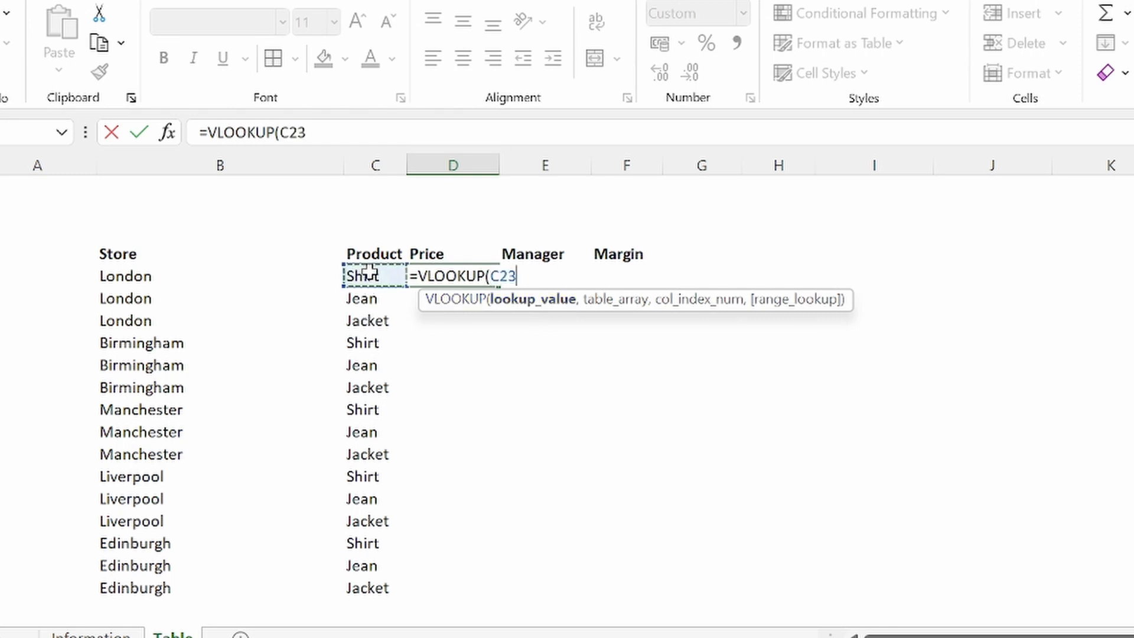
{"action": "type", "text": ","}
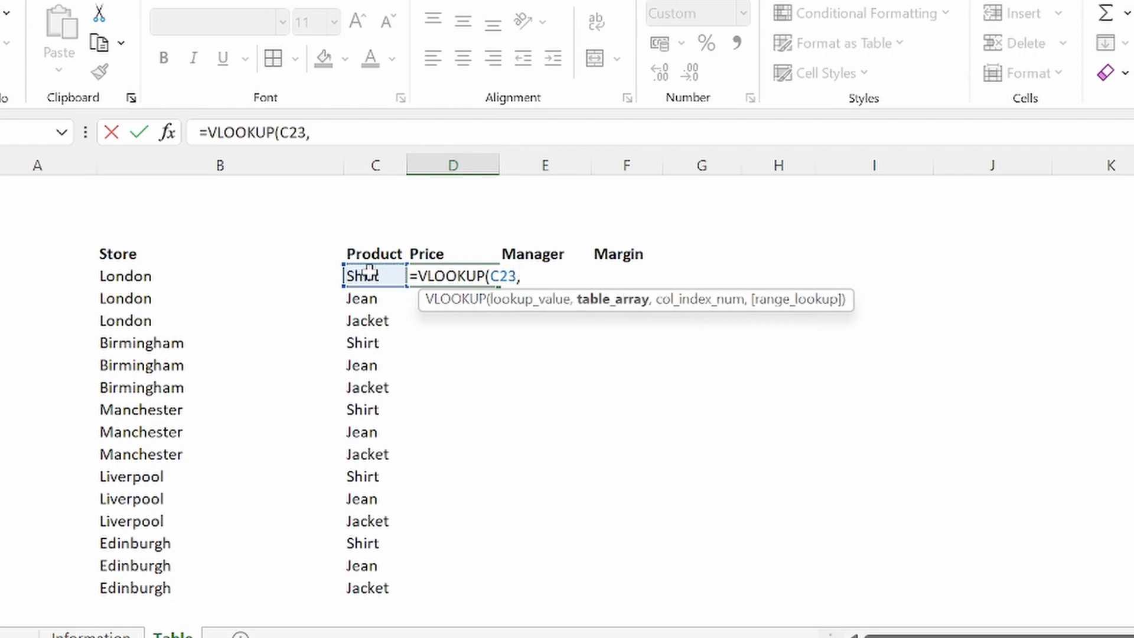
{"action": "scroll", "coordinate": [498, 453], "scroll_direction": "up", "scroll_amount": 6}
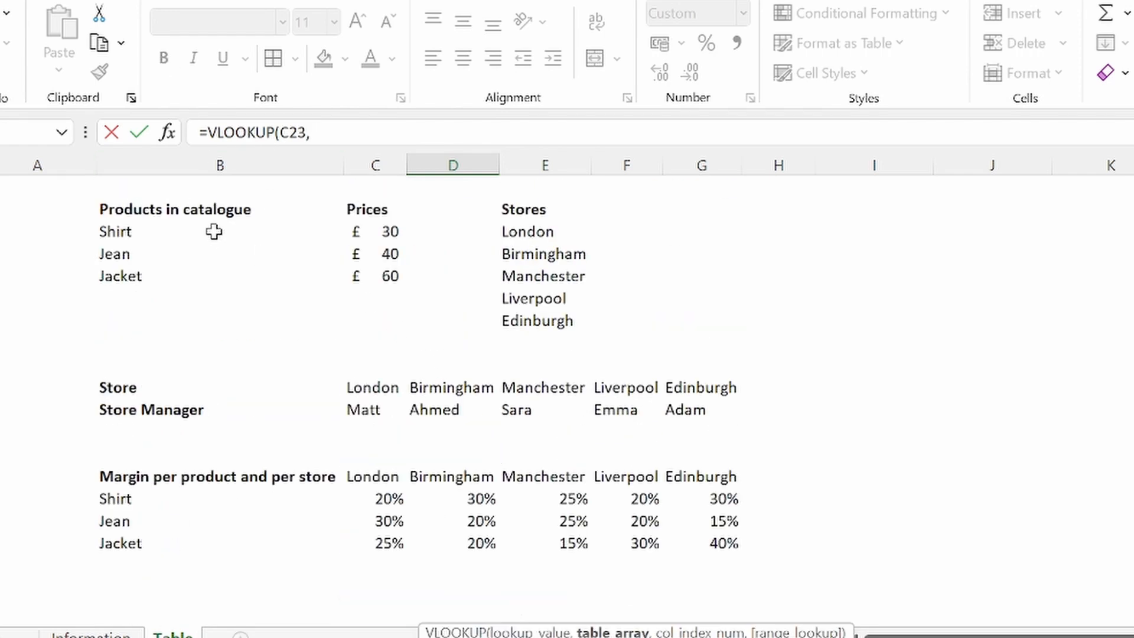
{"action": "left_click_drag", "start_coordinate": [195, 213], "coordinate": [363, 270]}
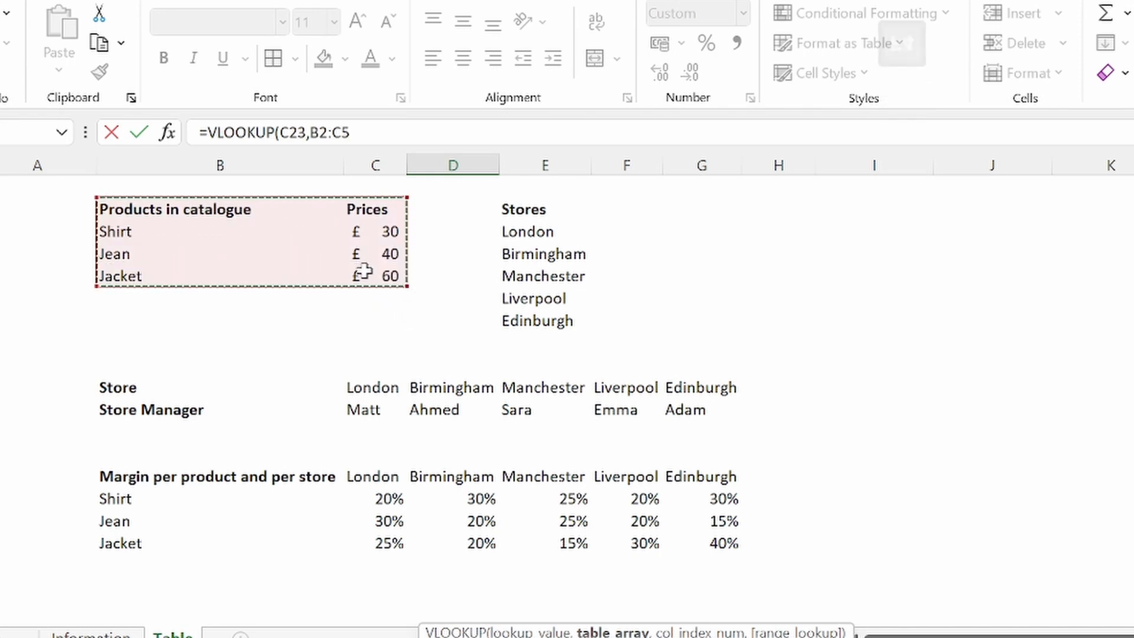
{"action": "key", "text": "F4"}
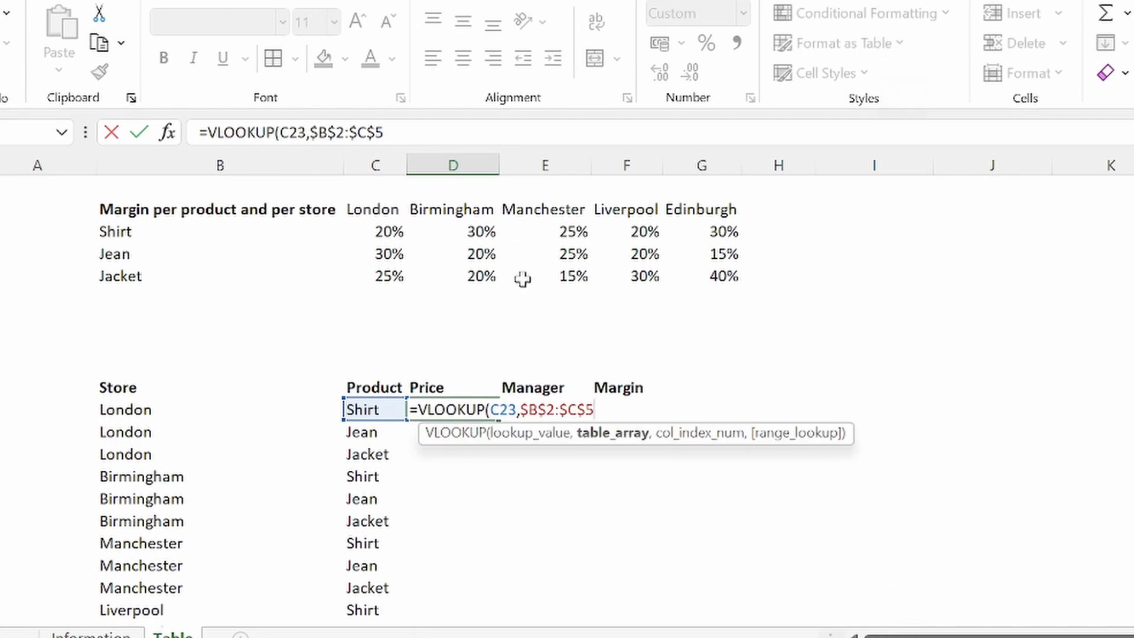
{"action": "type", "text": ","}
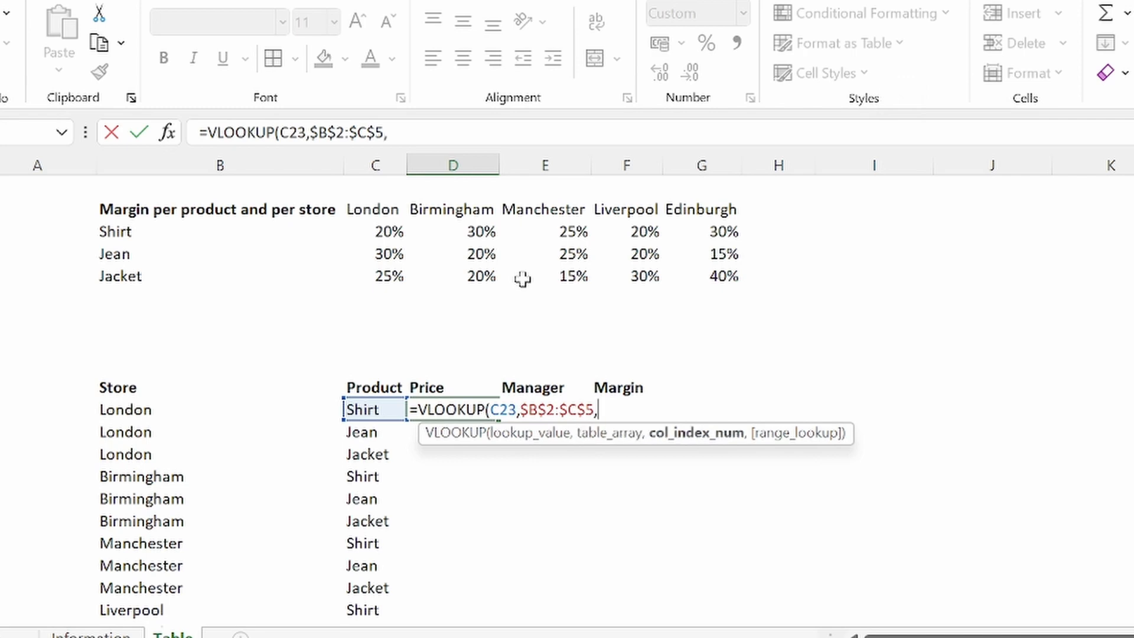
Step: Complete the VLOOKUP in D23 with column index 2 and FALSE for an exact match, and enter the formula
{"action": "scroll", "coordinate": [489, 378], "scroll_direction": "up", "scroll_amount": 4}
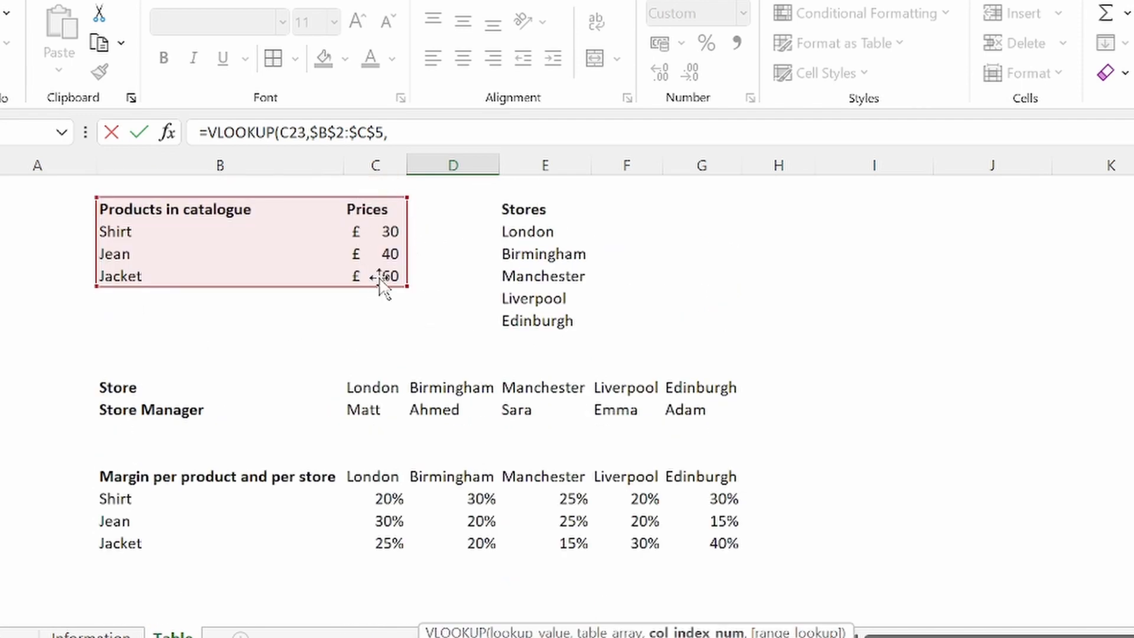
{"action": "scroll", "coordinate": [524, 347], "scroll_direction": "down", "scroll_amount": 5}
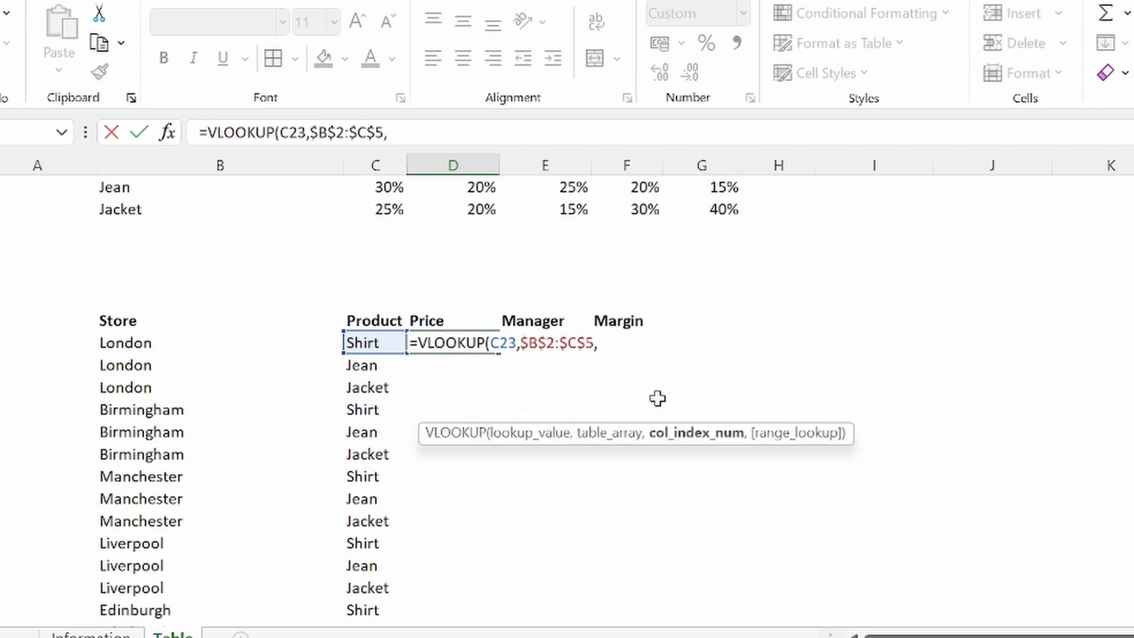
{"action": "type", "text": "2"}
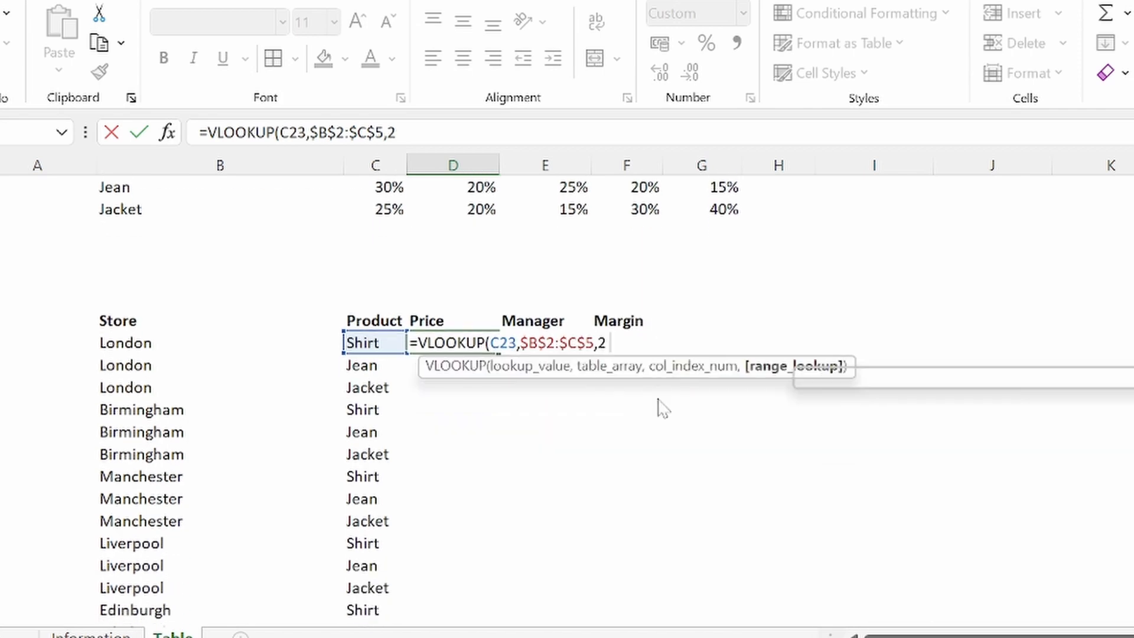
{"action": "type", "text": ","}
{"action": "key", "text": "Escape"}
{"action": "type", "text": "FALSE"}
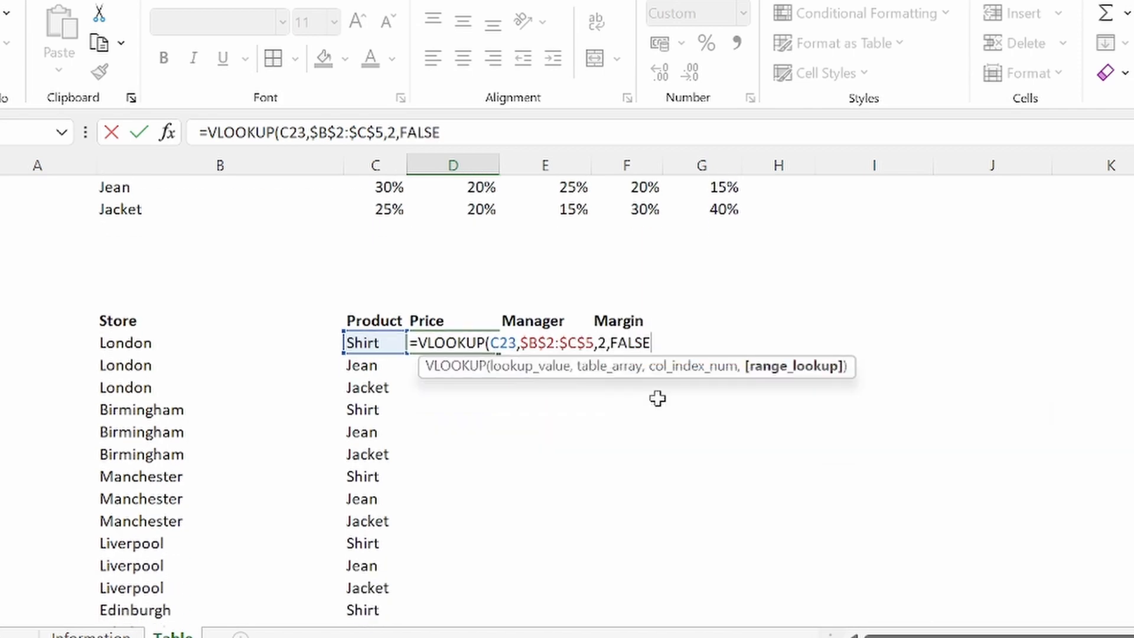
{"action": "type", "text": ")"}
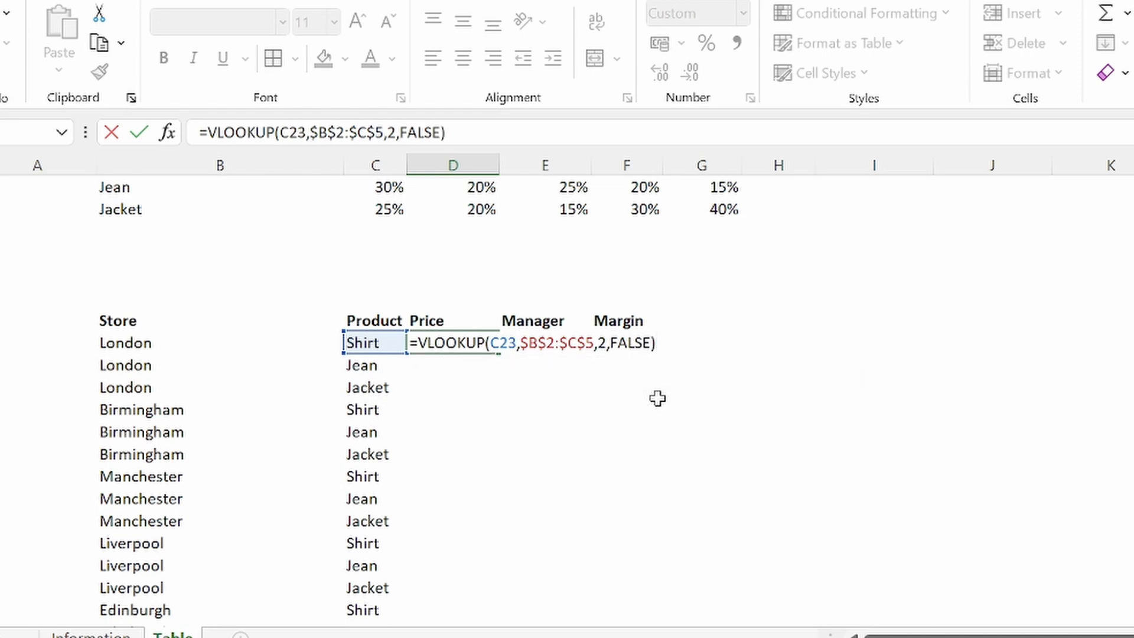
{"action": "key", "text": "Return"}
Step: Fill the price formula from D23 down through D37
{"action": "left_click", "coordinate": [456, 341]}
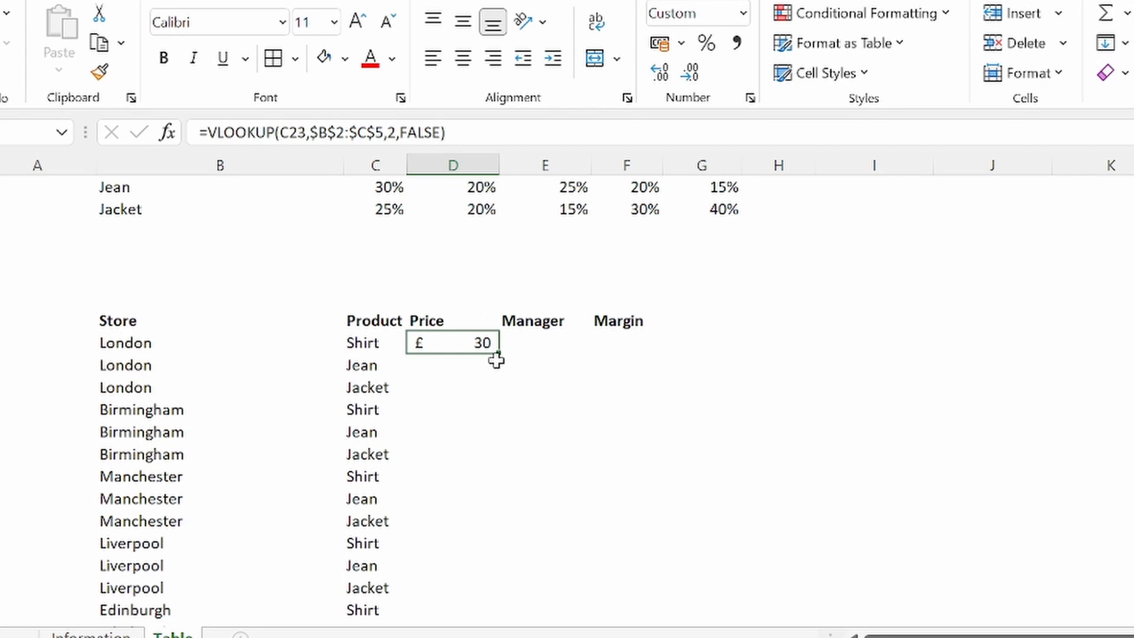
{"action": "left_click_drag", "start_coordinate": [504, 355], "coordinate": [479, 553]}
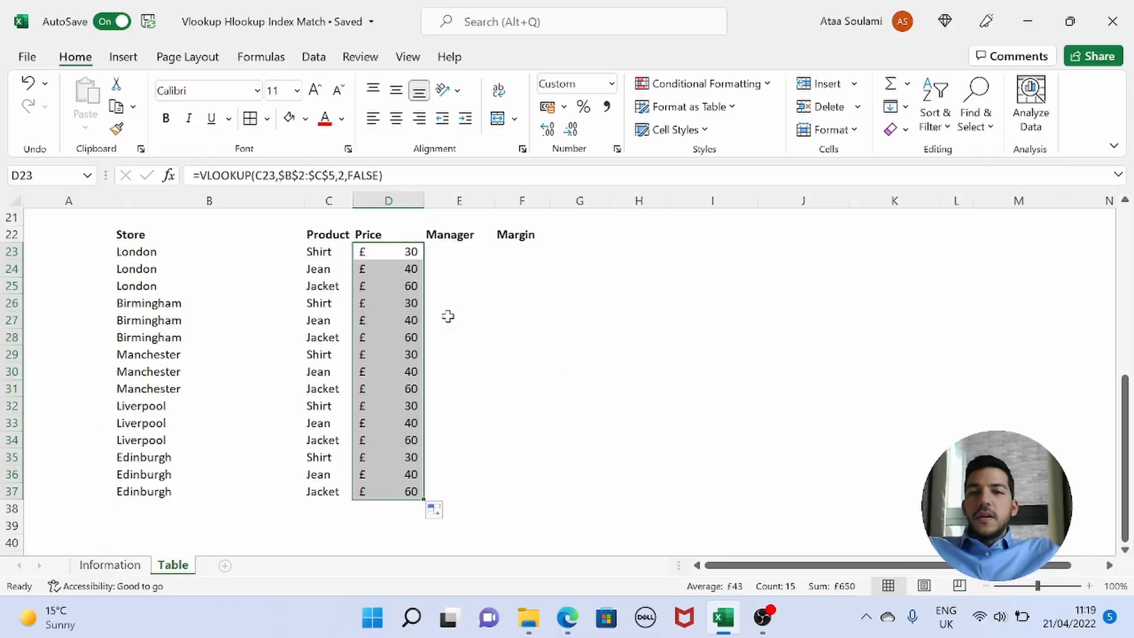
{"action": "left_click", "coordinate": [460, 354]}
Step: Start an HLOOKUP formula in E23 under Manager with the store in B23 as the lookup value
{"action": "scroll", "coordinate": [506, 337], "scroll_direction": "up", "scroll_amount": 1}
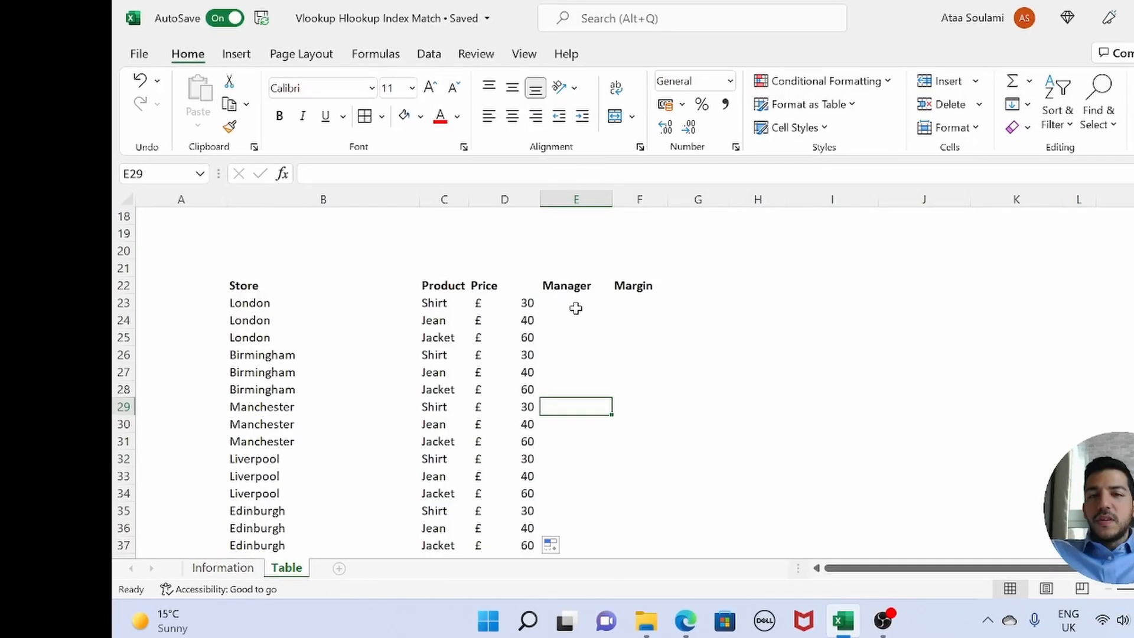
{"action": "left_click", "coordinate": [576, 308]}
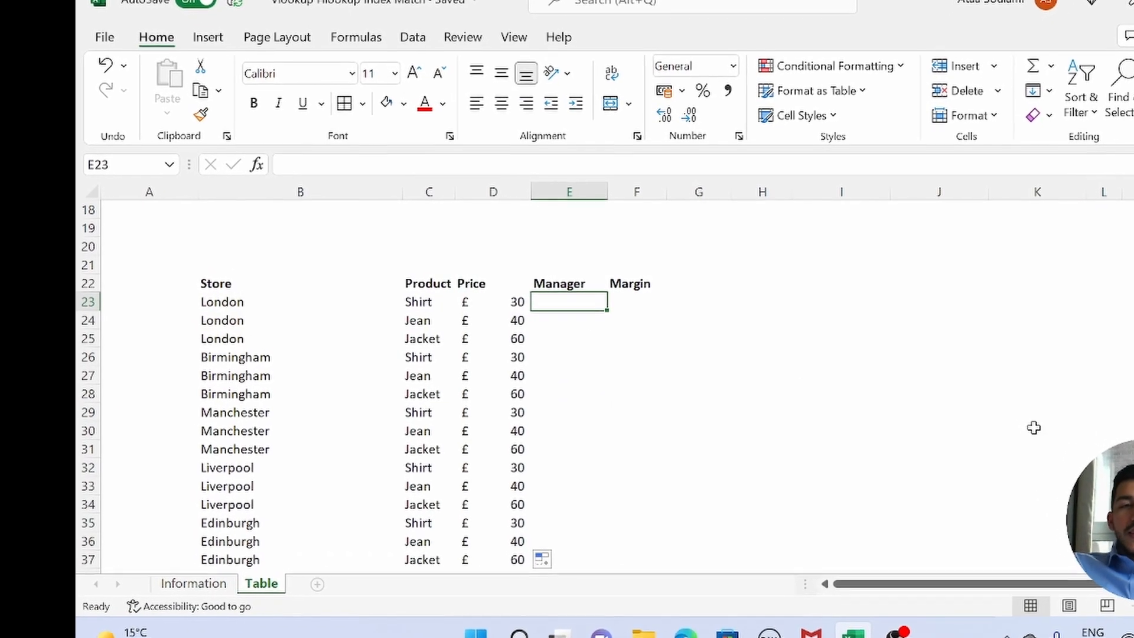
{"action": "type", "text": "=hl"}
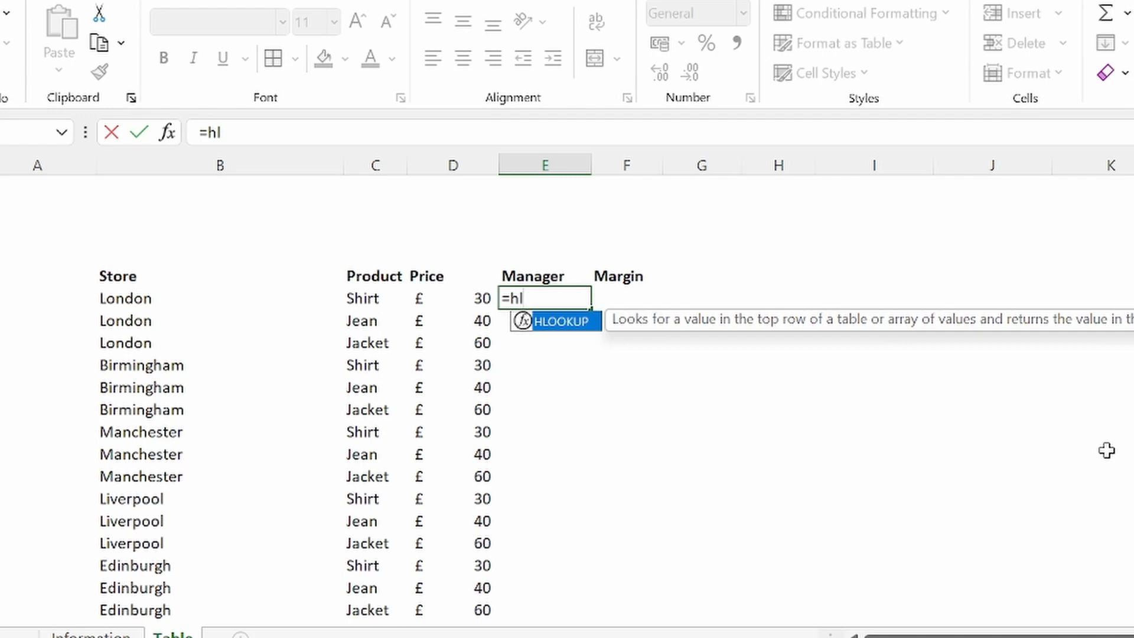
{"action": "key", "text": "Tab"}
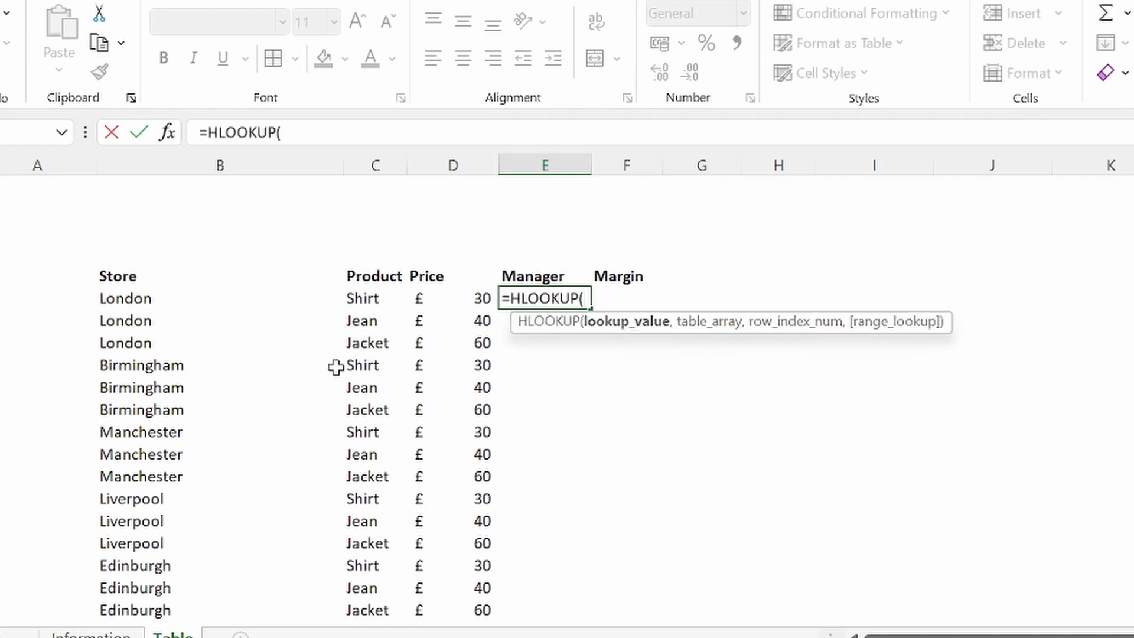
{"action": "scroll", "coordinate": [528, 335], "scroll_direction": "up", "scroll_amount": 6}
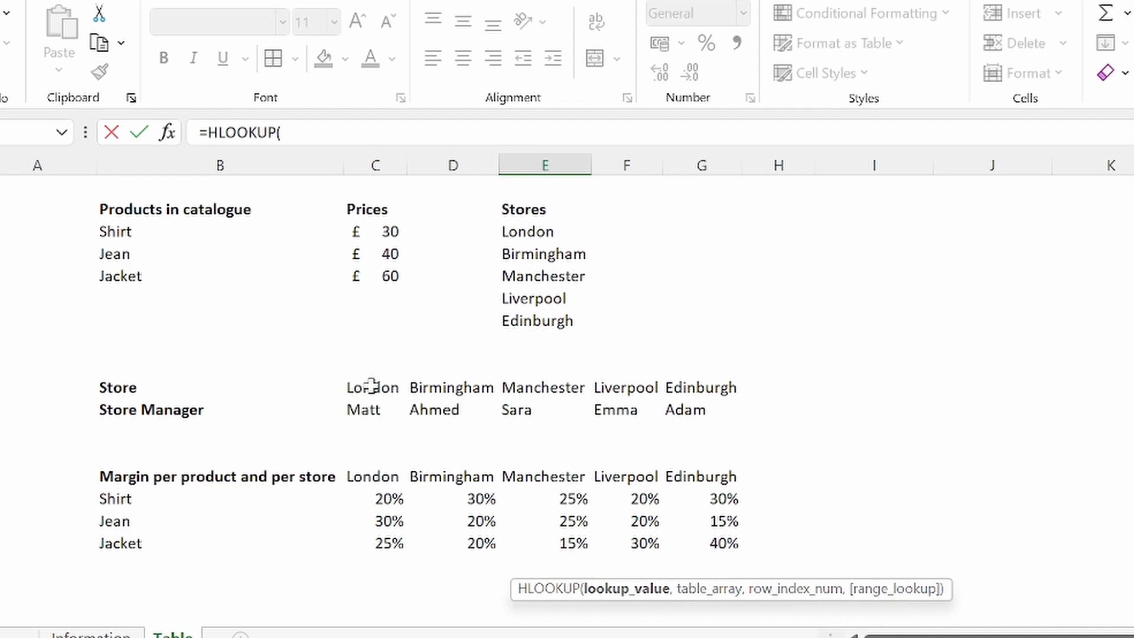
{"action": "scroll", "coordinate": [509, 395], "scroll_direction": "down", "scroll_amount": 4}
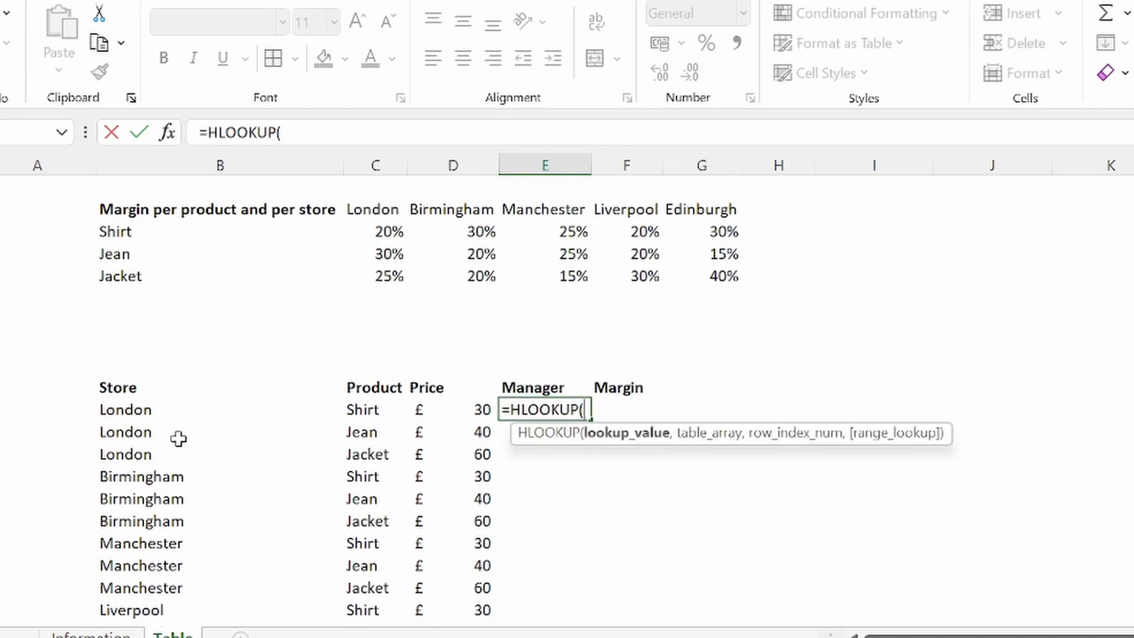
{"action": "left_click", "coordinate": [138, 410]}
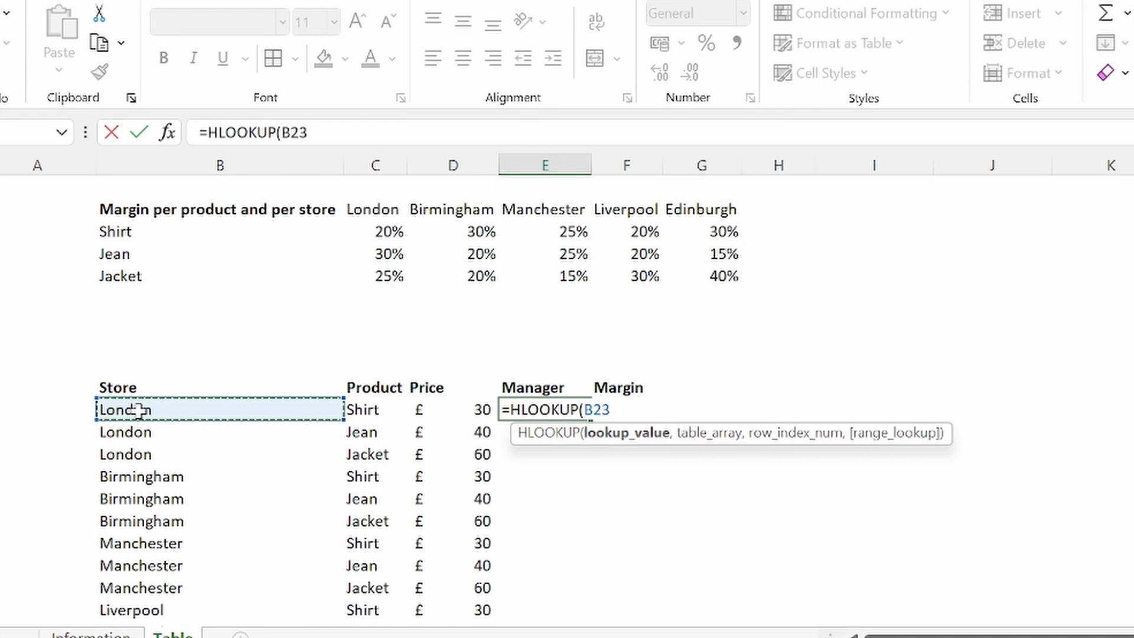
{"action": "type", "text": ","}
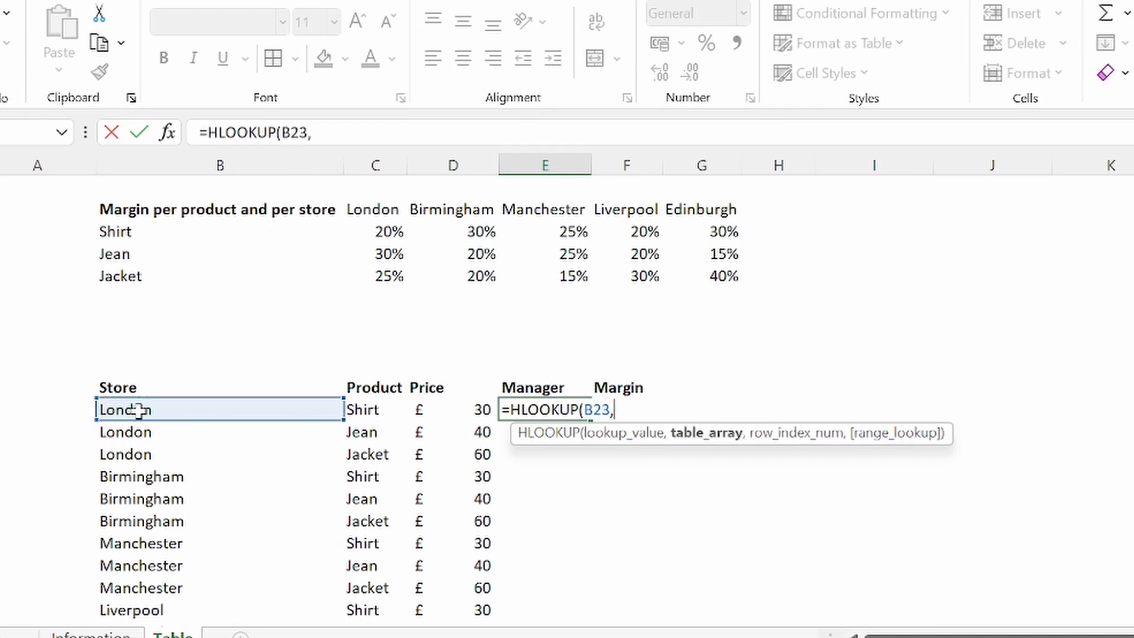
Step: Add the absolute store and manager range $B$10:$G$11 as the table array of the HLOOKUP in E23
{"action": "scroll", "coordinate": [371, 353], "scroll_direction": "up", "scroll_amount": 2}
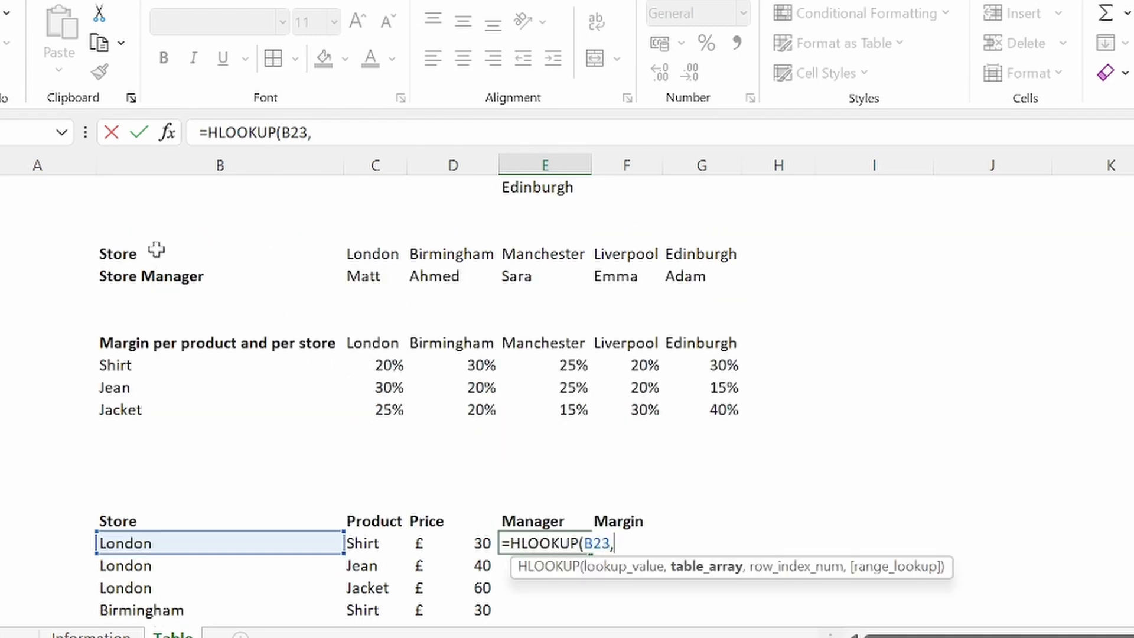
{"action": "left_click_drag", "start_coordinate": [164, 249], "coordinate": [680, 277]}
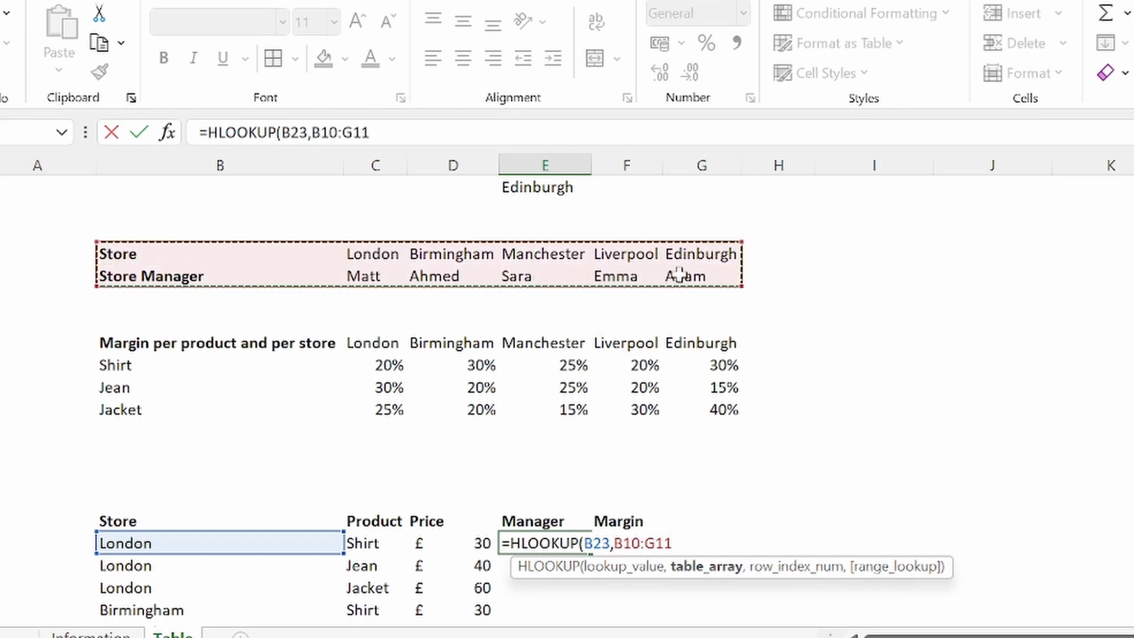
{"action": "key", "text": "F4"}
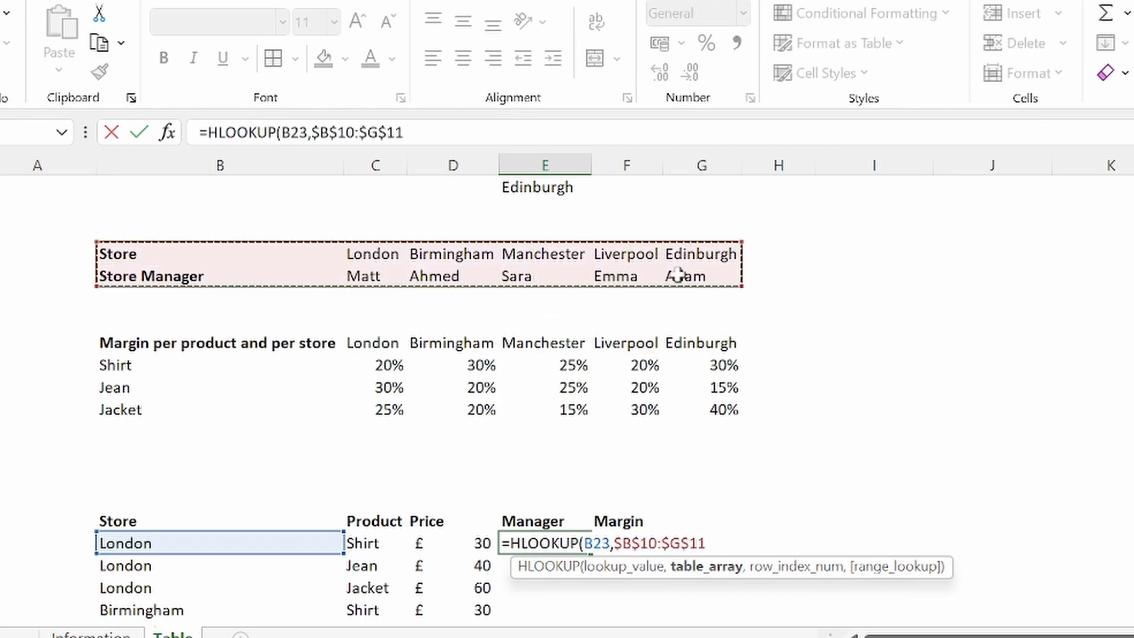
{"action": "type", "text": ","}
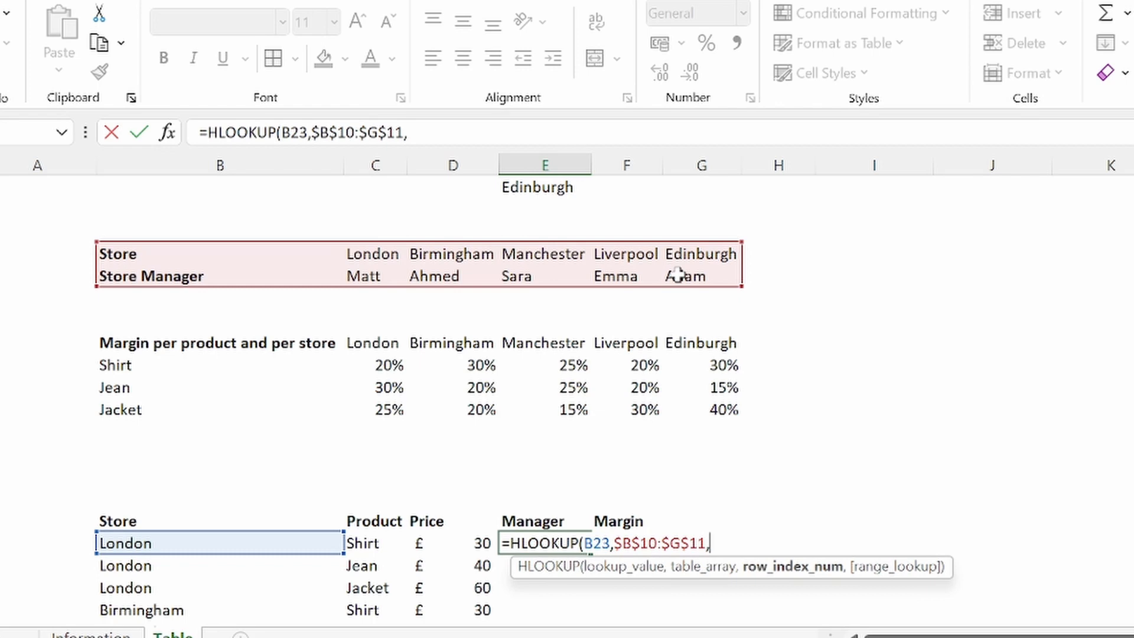
Step: Complete the HLOOKUP in E23 with row index 2 and FALSE for an exact match, and enter the formula
{"action": "type", "text": "2,"}
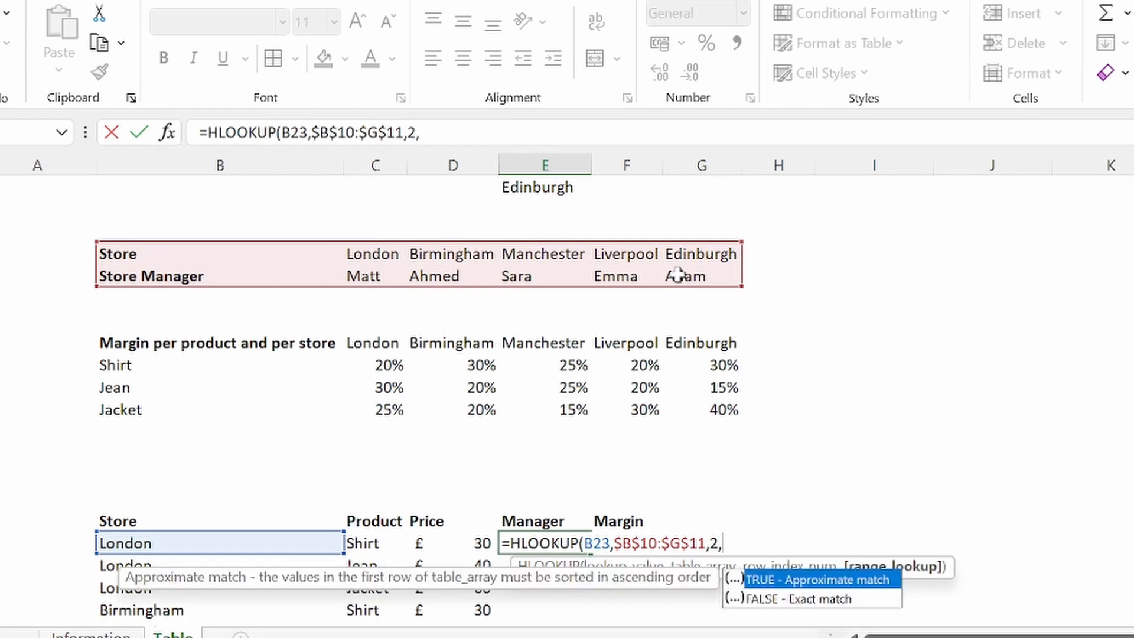
{"action": "key", "text": "Down"}
{"action": "key", "text": "Tab"}
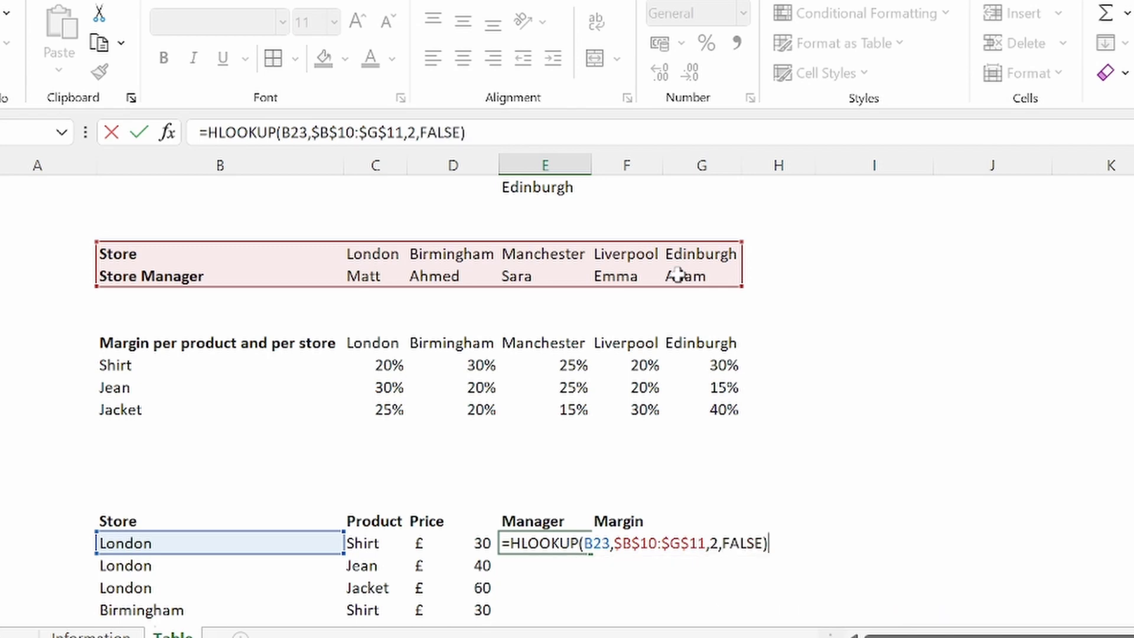
{"action": "key", "text": "Return"}
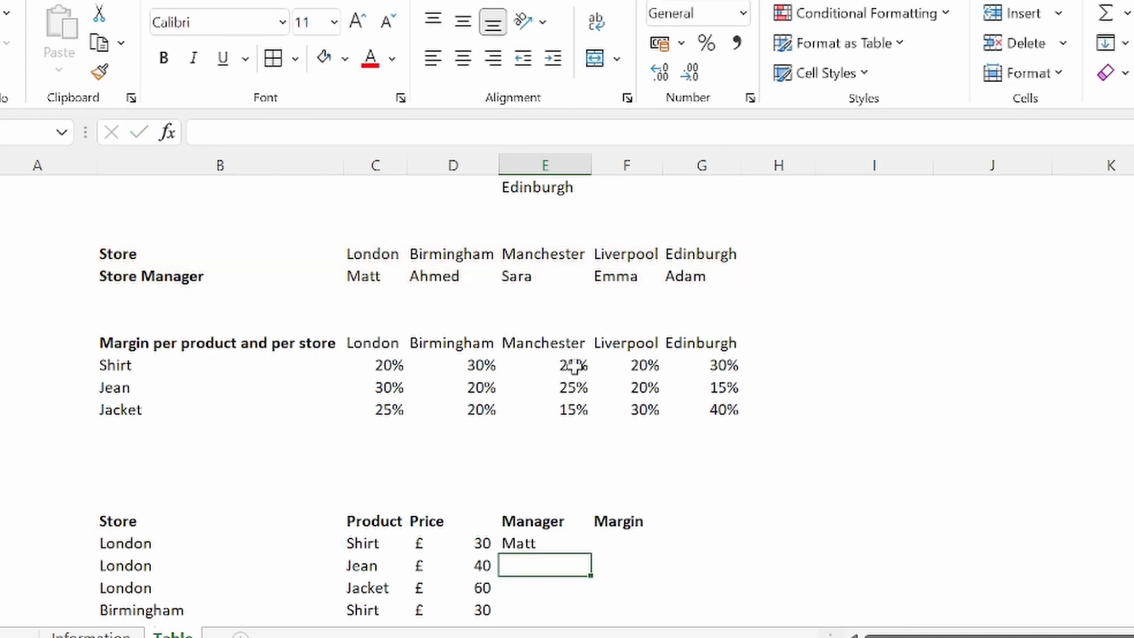
Step: Fill the manager formula from E23 down through E37
{"action": "scroll", "coordinate": [577, 369], "scroll_direction": "down", "scroll_amount": 1}
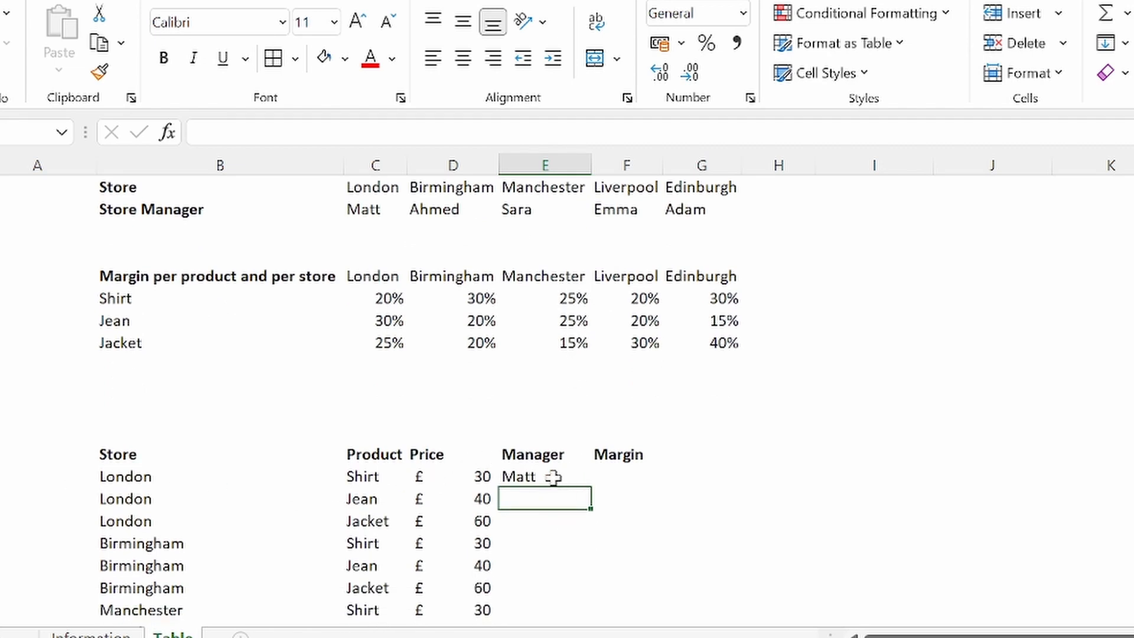
{"action": "scroll", "coordinate": [552, 477], "scroll_direction": "down", "scroll_amount": 2}
{"action": "left_click", "coordinate": [542, 341]}
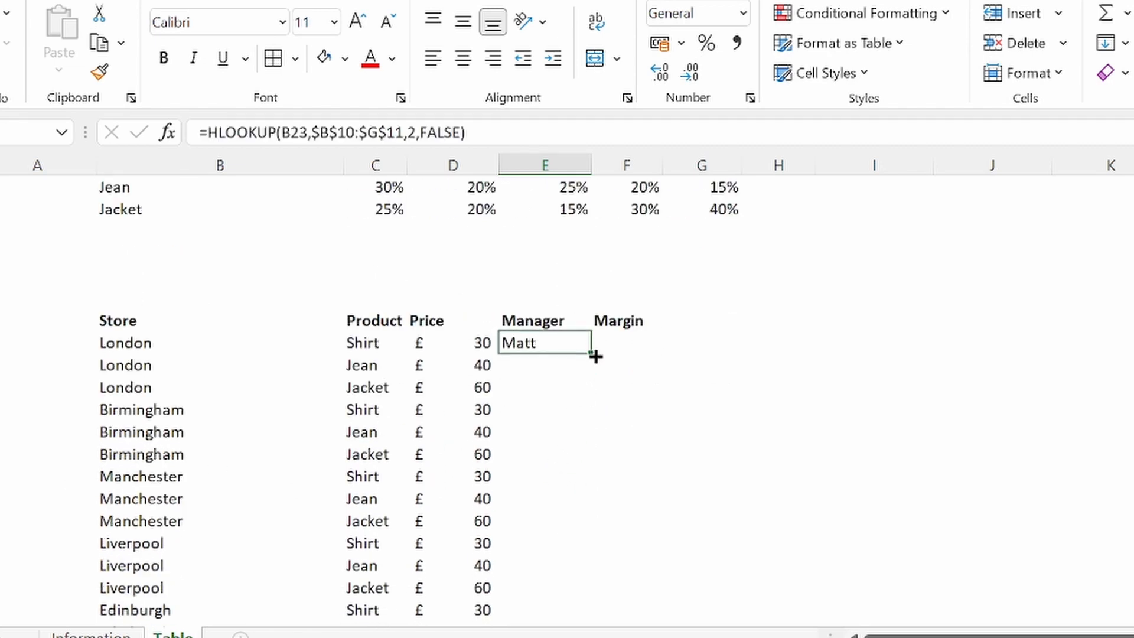
{"action": "left_click_drag", "start_coordinate": [590, 353], "coordinate": [585, 603]}
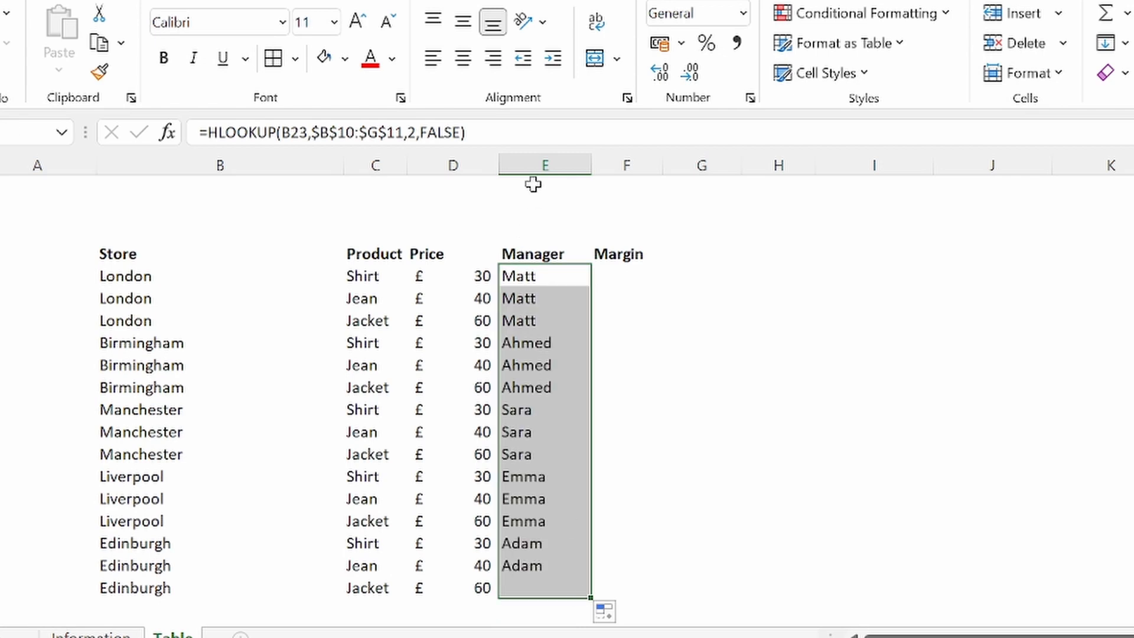
{"action": "left_click", "coordinate": [552, 321]}
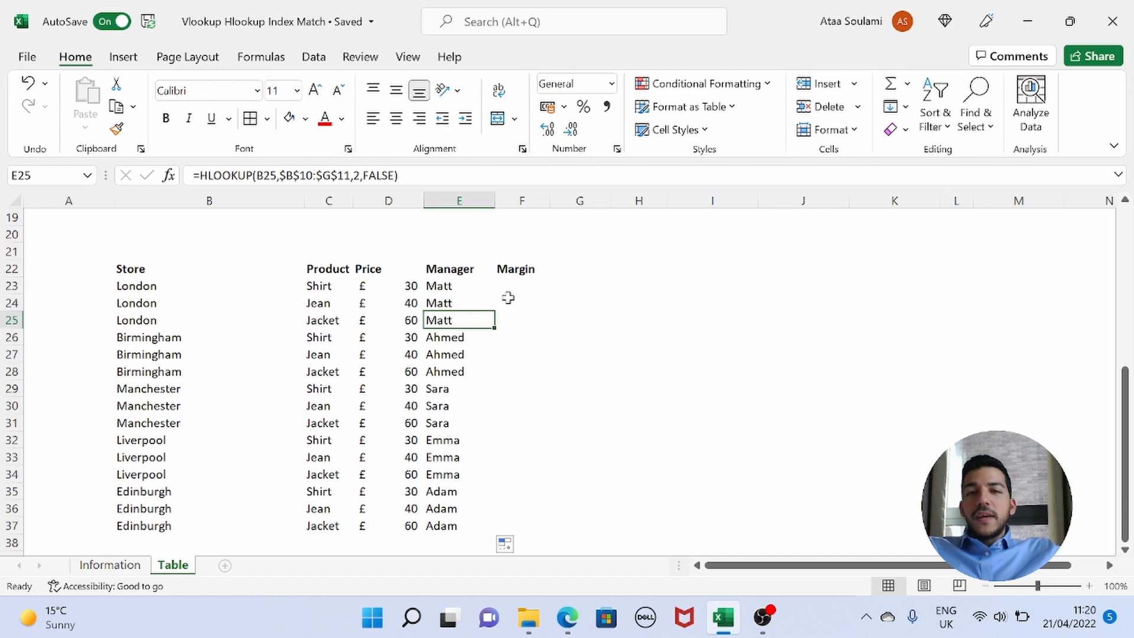
Step: Start a trial INDEX formula in I16 with the margin percentages C15:G17 as the array
{"action": "left_click", "coordinate": [513, 288]}
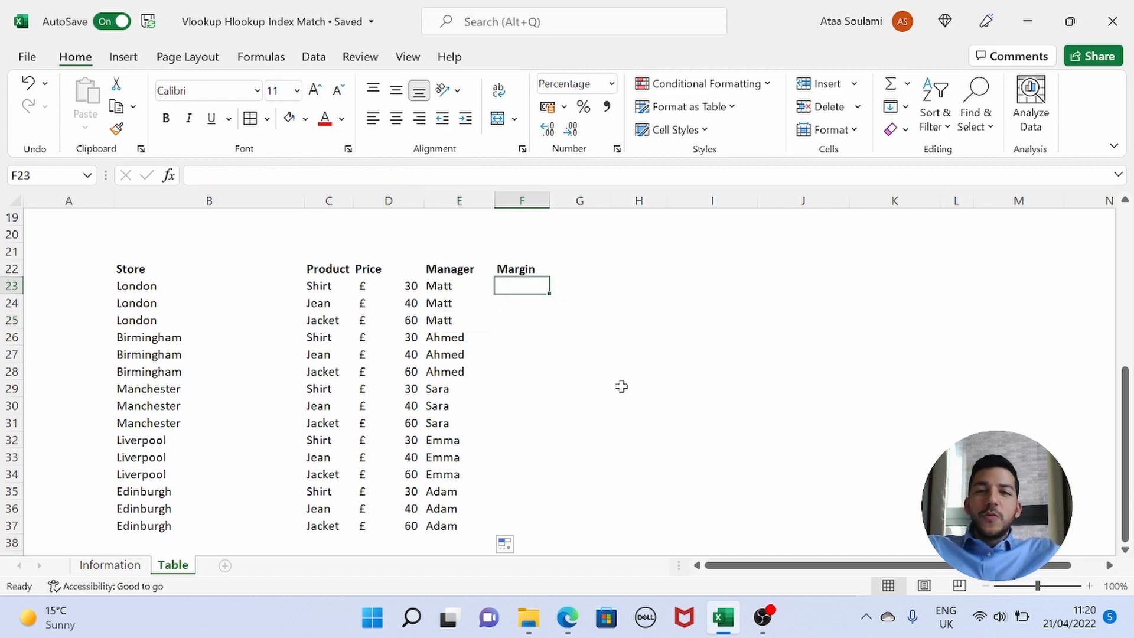
{"action": "scroll", "coordinate": [626, 395], "scroll_direction": "up", "scroll_amount": 1}
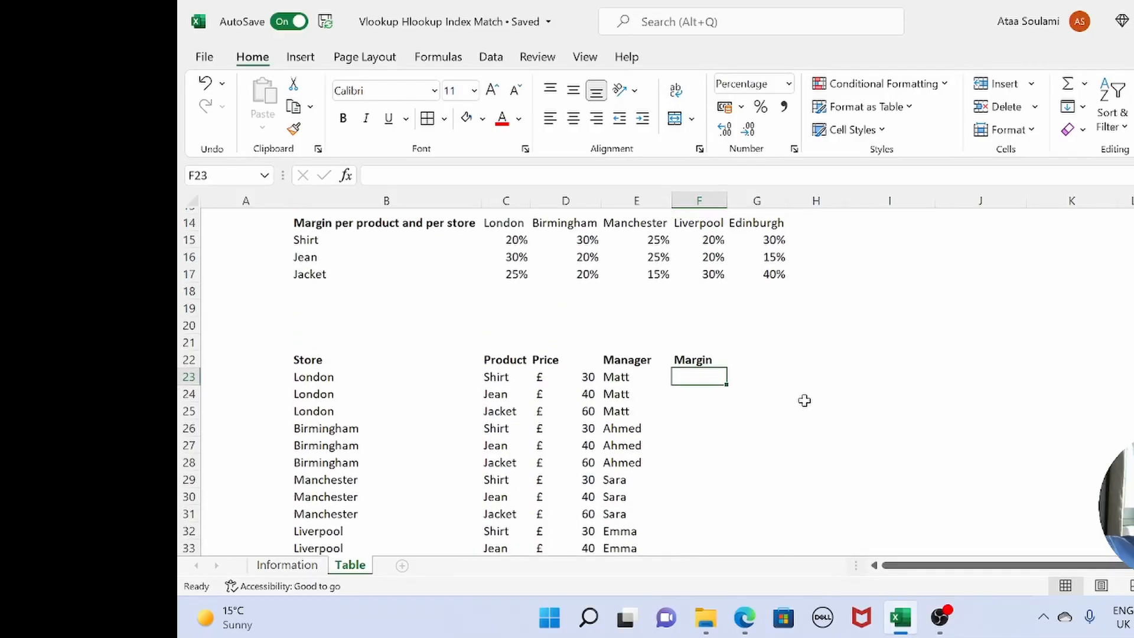
{"action": "scroll", "coordinate": [805, 400], "scroll_direction": "up", "scroll_amount": 1}
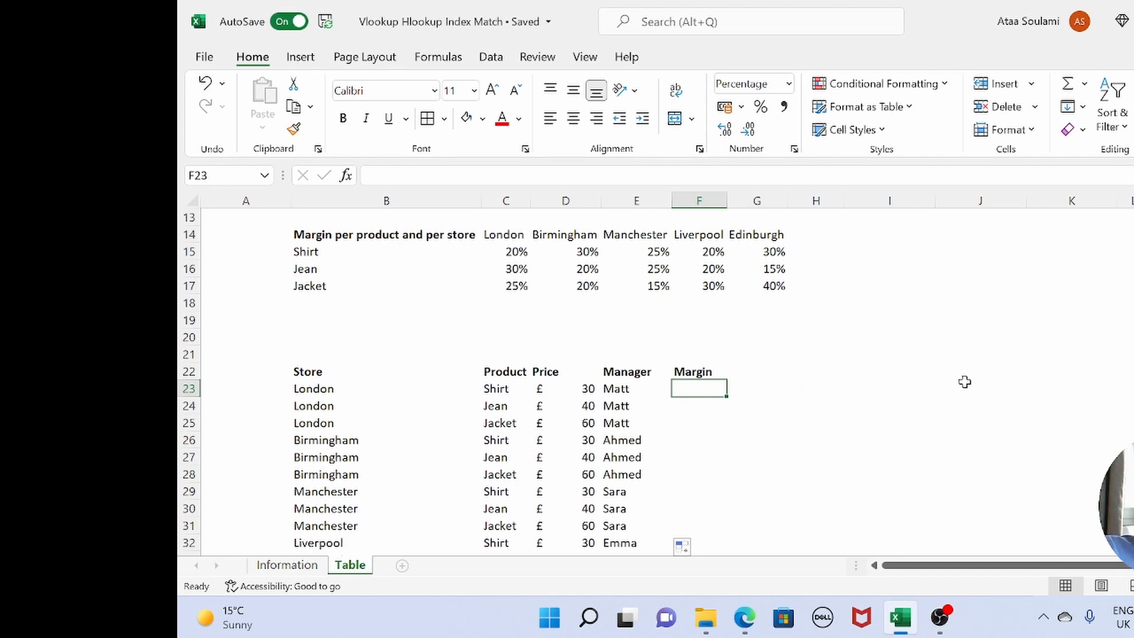
{"action": "scroll", "coordinate": [1037, 374], "scroll_direction": "up", "scroll_amount": 2}
{"action": "left_click", "coordinate": [919, 339]}
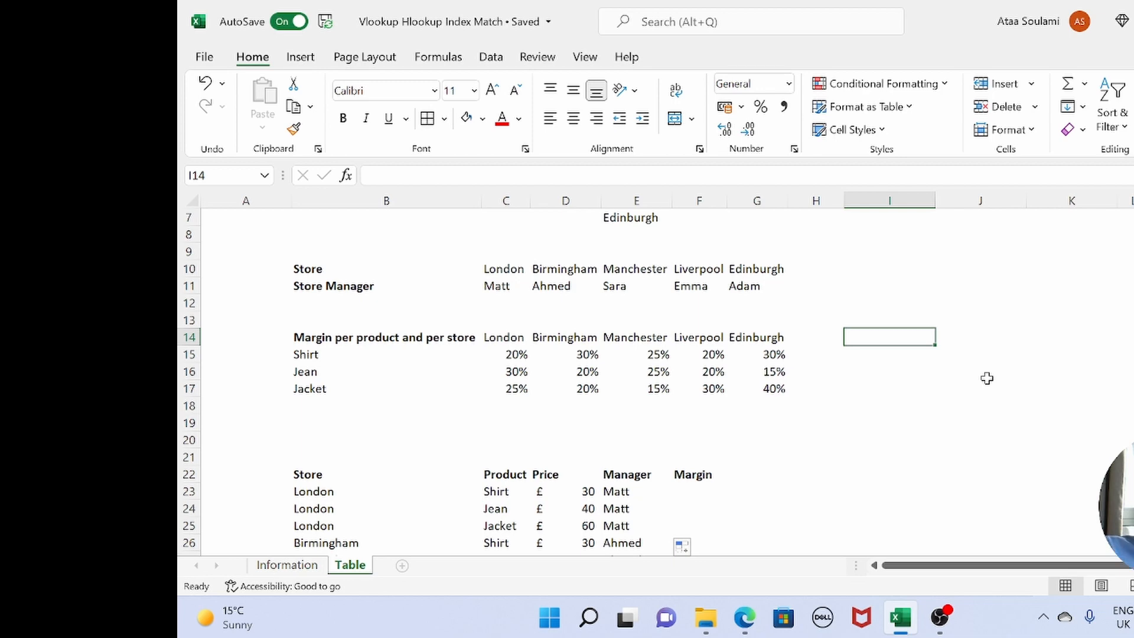
{"action": "key", "text": "Down"}
{"action": "key", "text": "Down"}
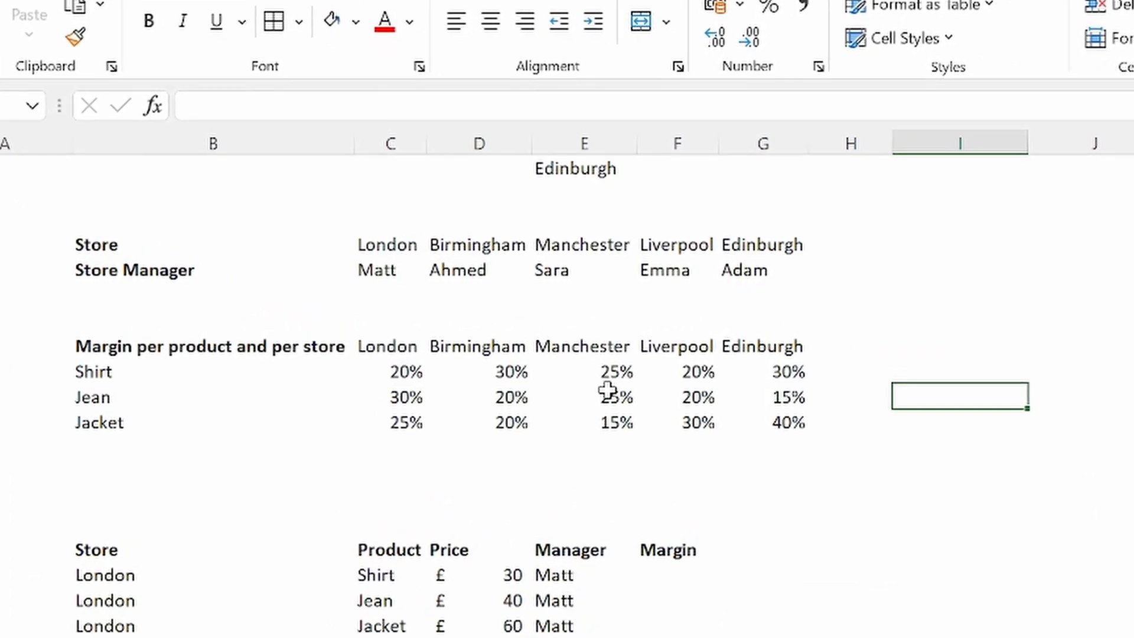
{"action": "type", "text": "="}
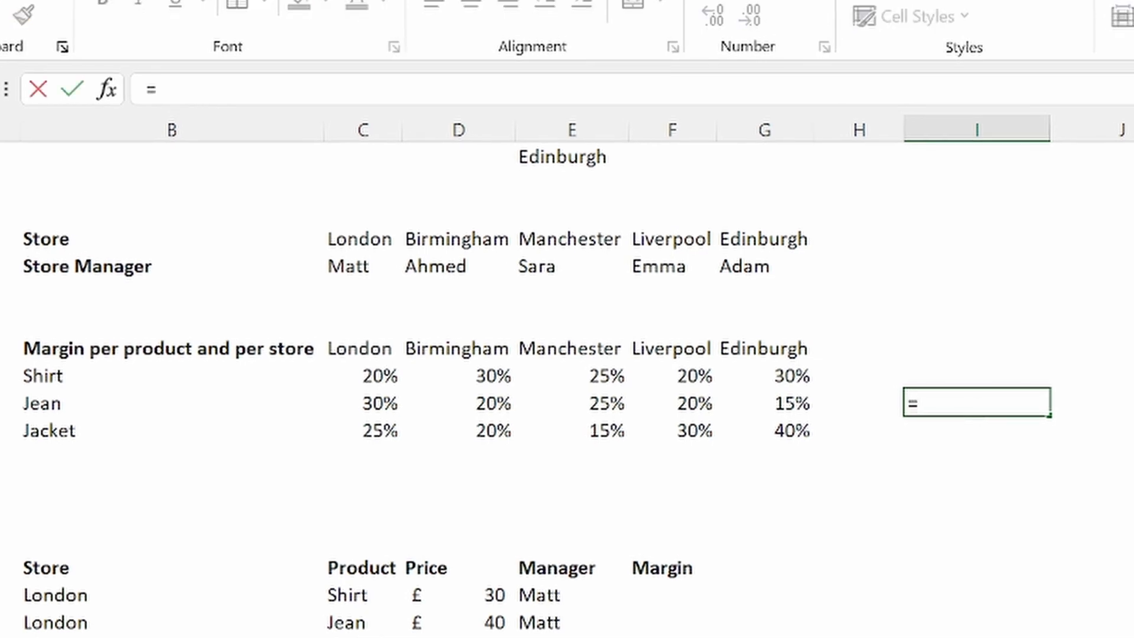
{"action": "type", "text": "ind"}
{"action": "key", "text": "Tab"}
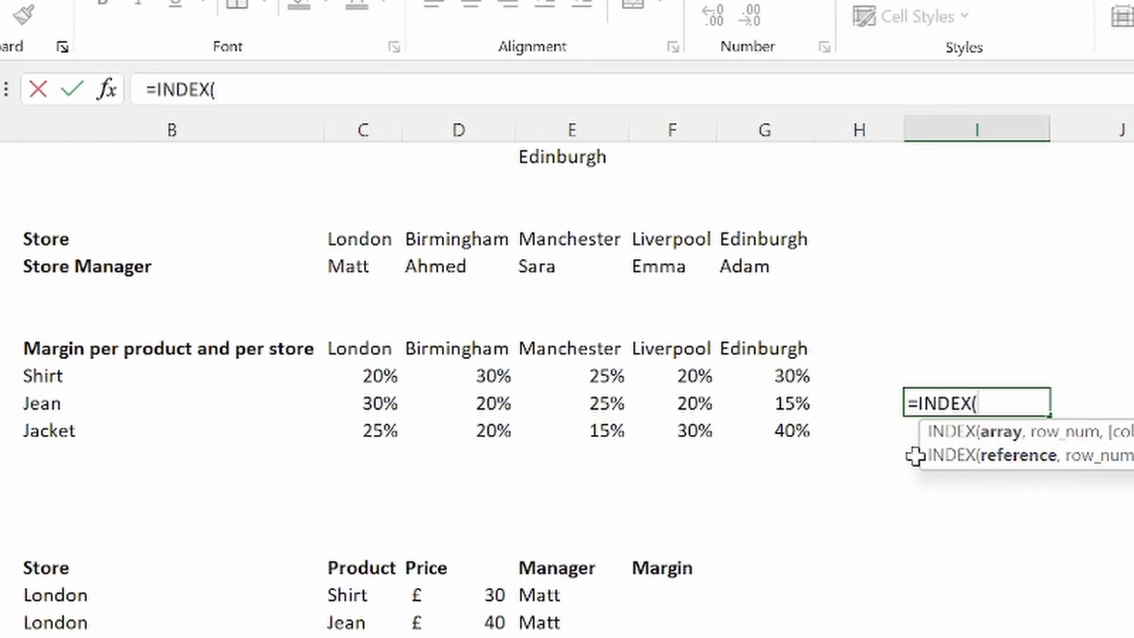
{"action": "left_click_drag", "start_coordinate": [362, 369], "coordinate": [764, 421]}
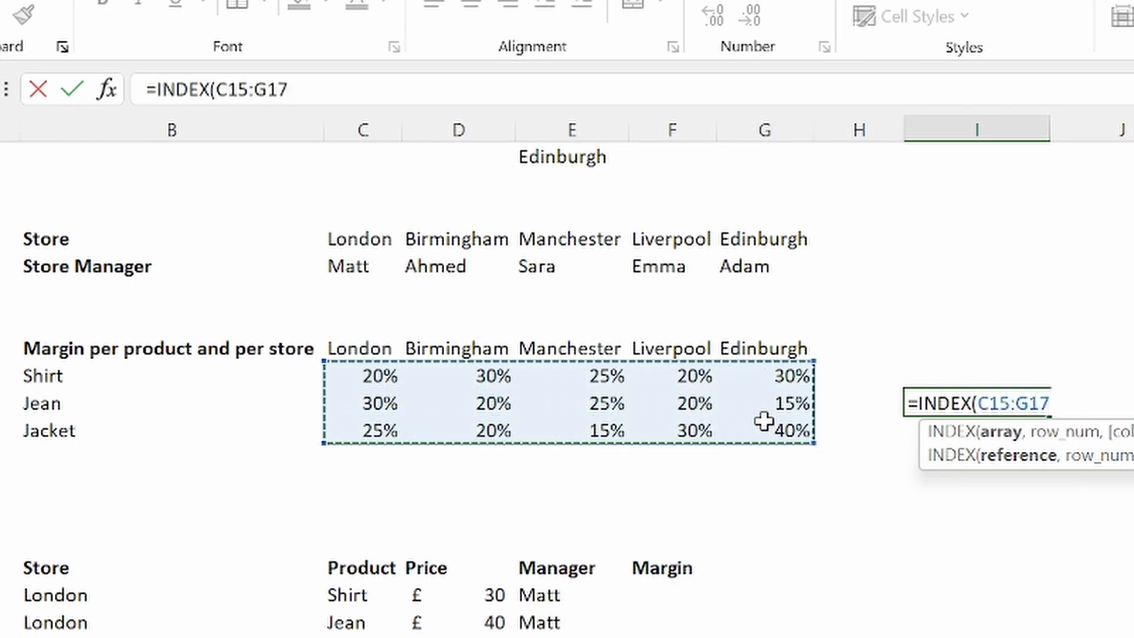
{"action": "type", "text": ","}
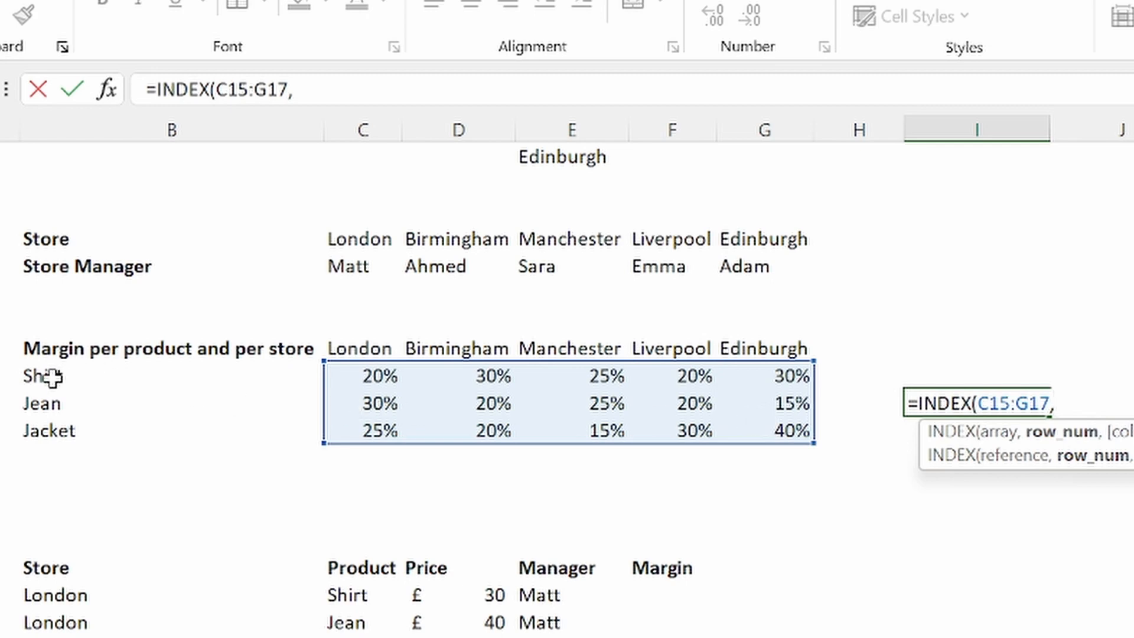
Step: Complete the INDEX formula in I16 with row number 2 and column number 3, enter it, and format the cell as a percentage
{"action": "type", "text": "2"}
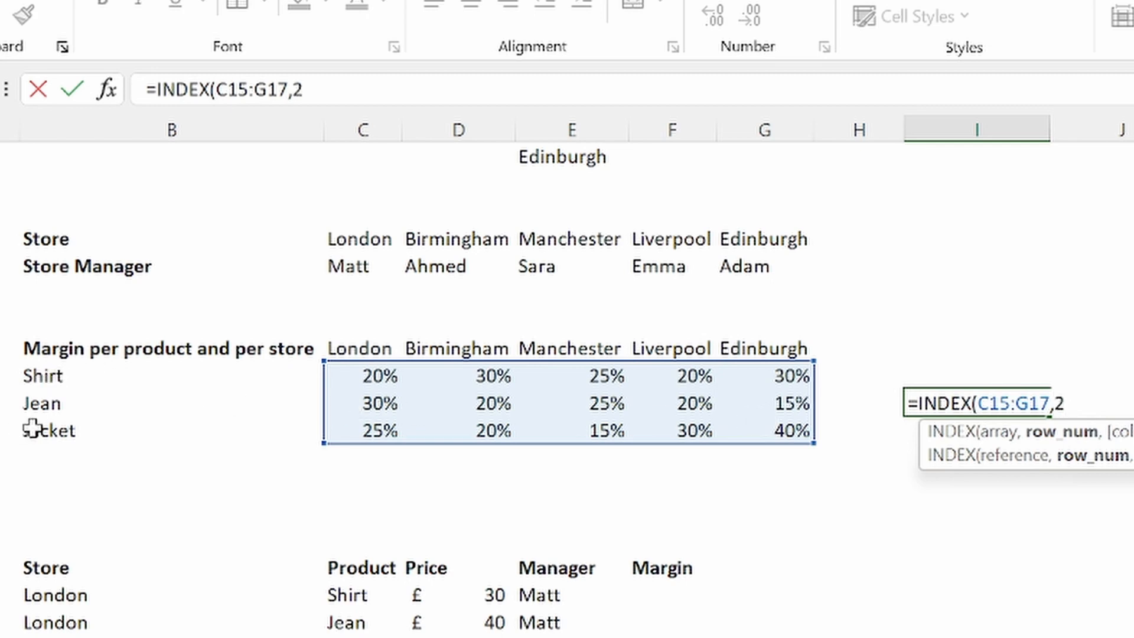
{"action": "type", "text": ","}
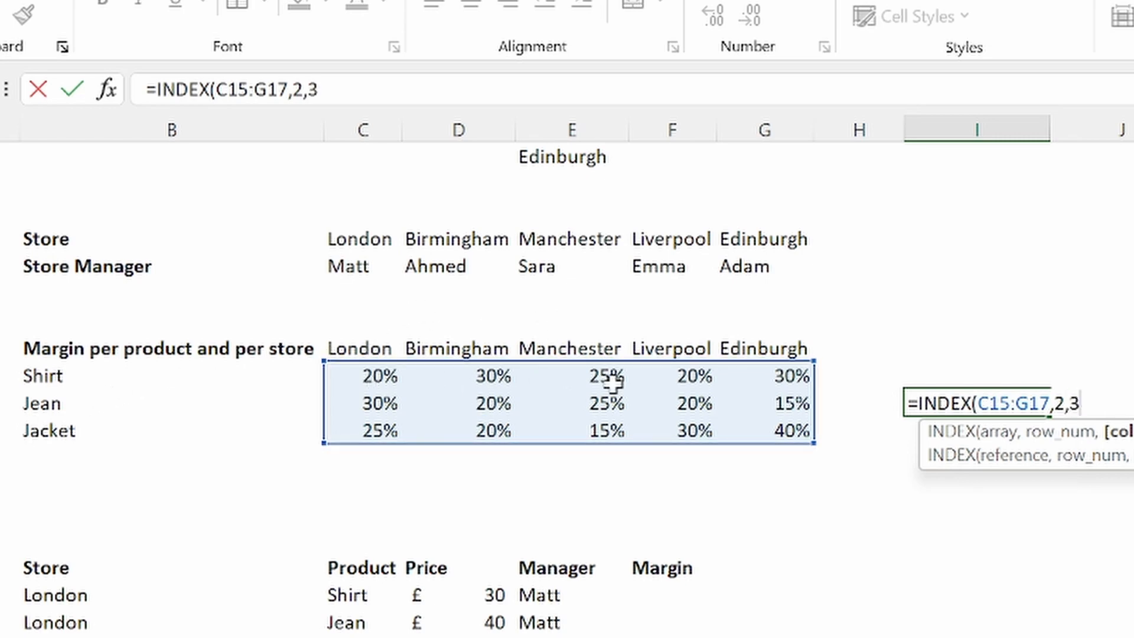
{"action": "type", "text": "3)"}
{"action": "key", "text": "Return"}
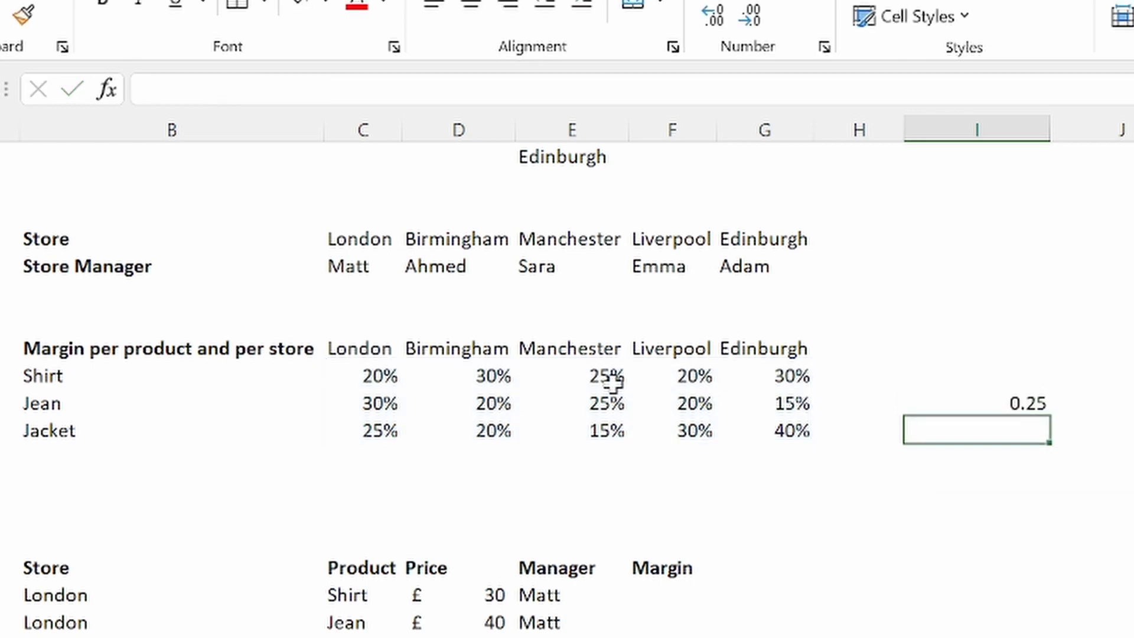
{"action": "key", "text": "Up"}
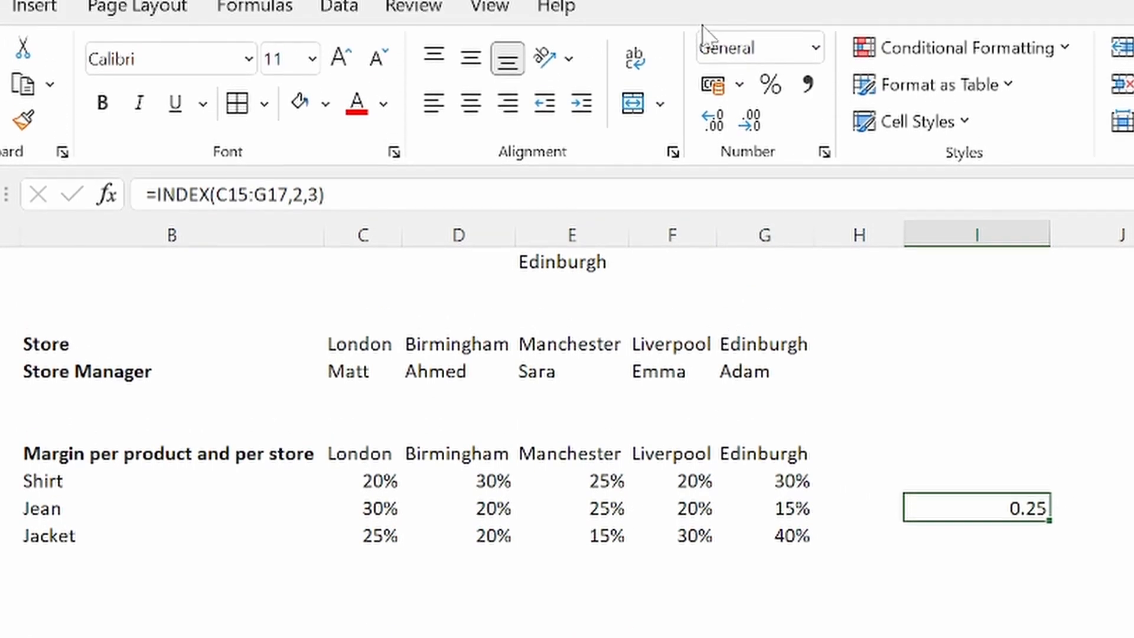
{"action": "left_click", "coordinate": [770, 85]}
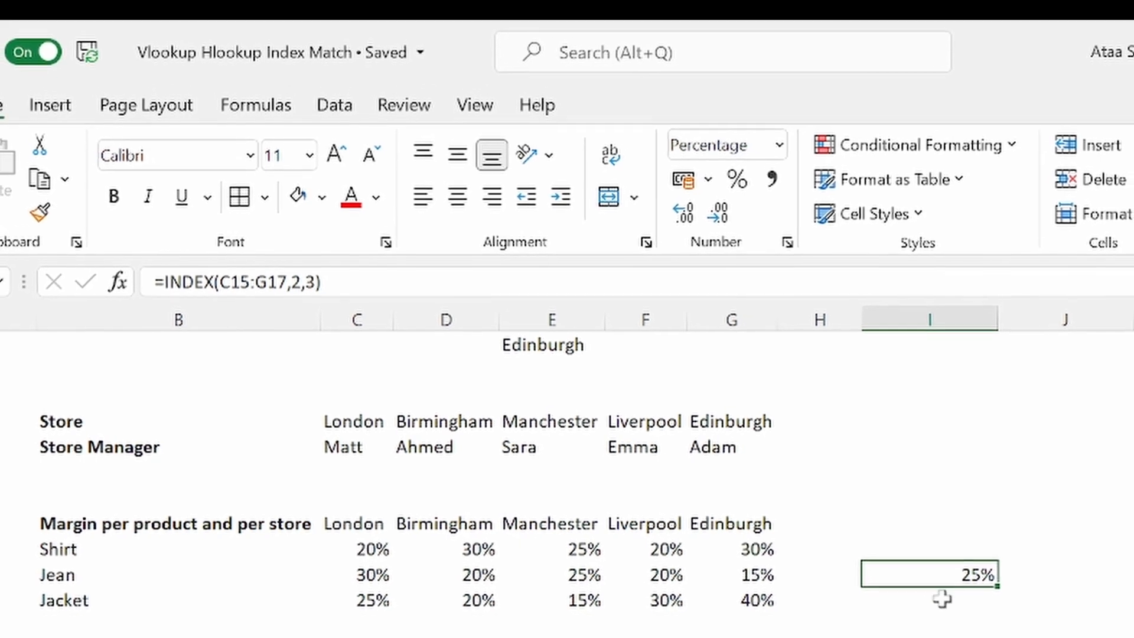
Step: Change the column number of the INDEX formula in I16 to 5, enter it, and clear the cell's contents
{"action": "left_click", "coordinate": [321, 282]}
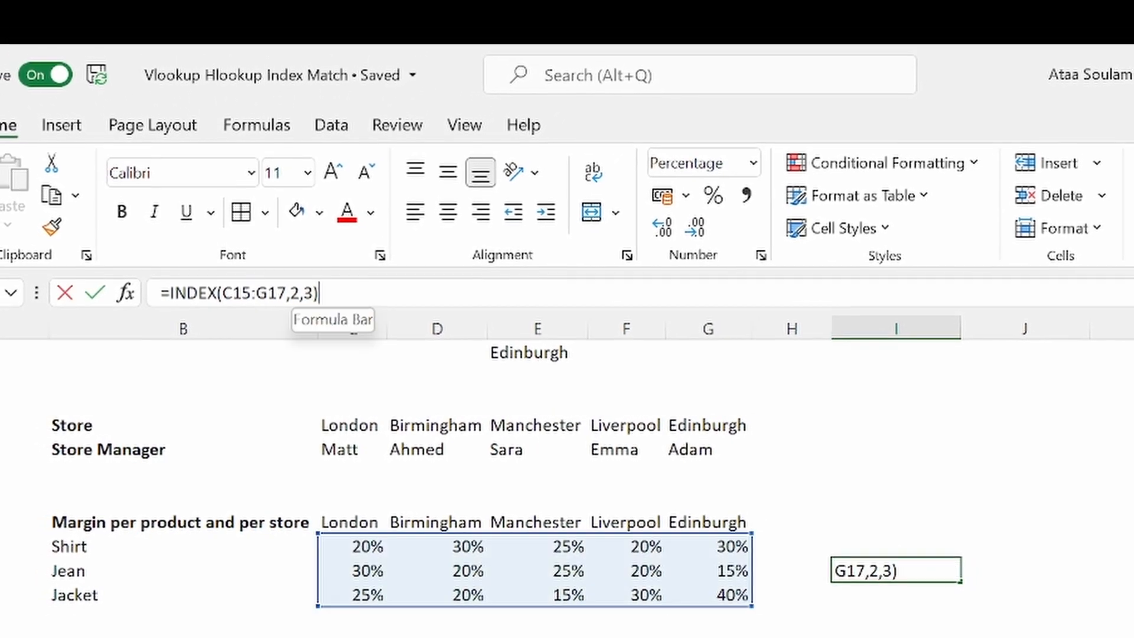
{"action": "left_click", "coordinate": [304, 294]}
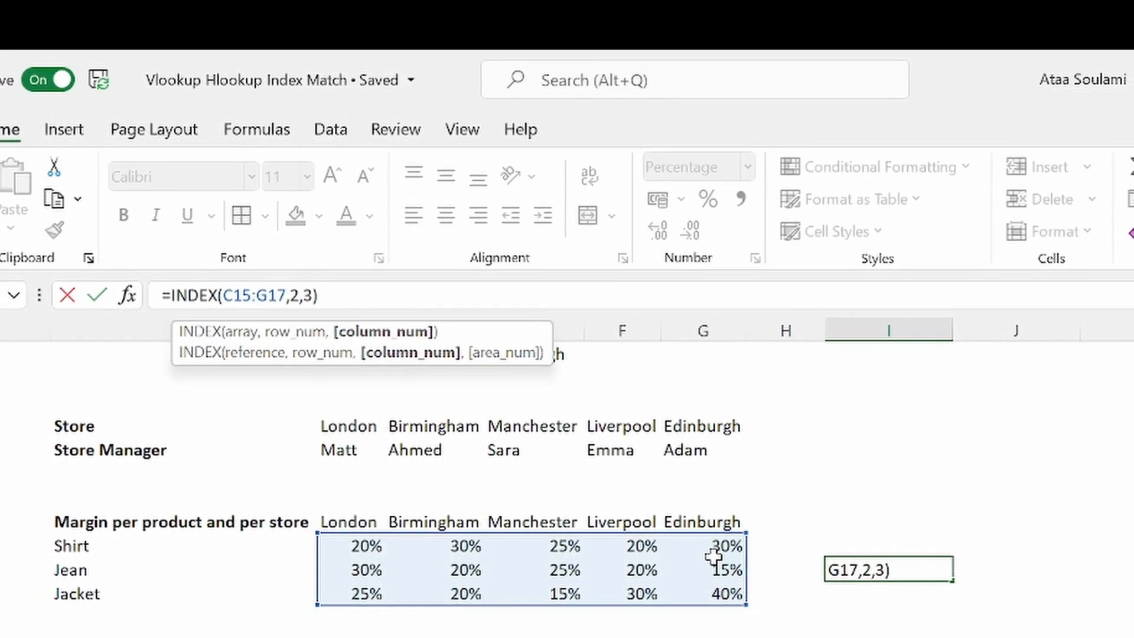
{"action": "key", "text": "Delete"}
{"action": "key", "text": "Return"}
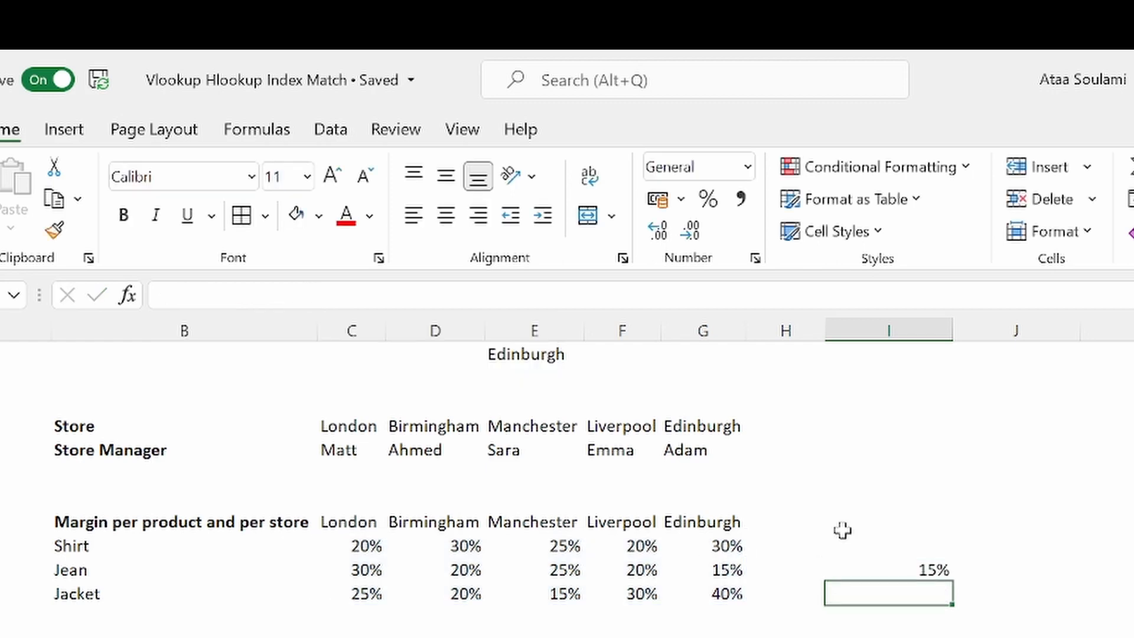
{"action": "left_click", "coordinate": [847, 559]}
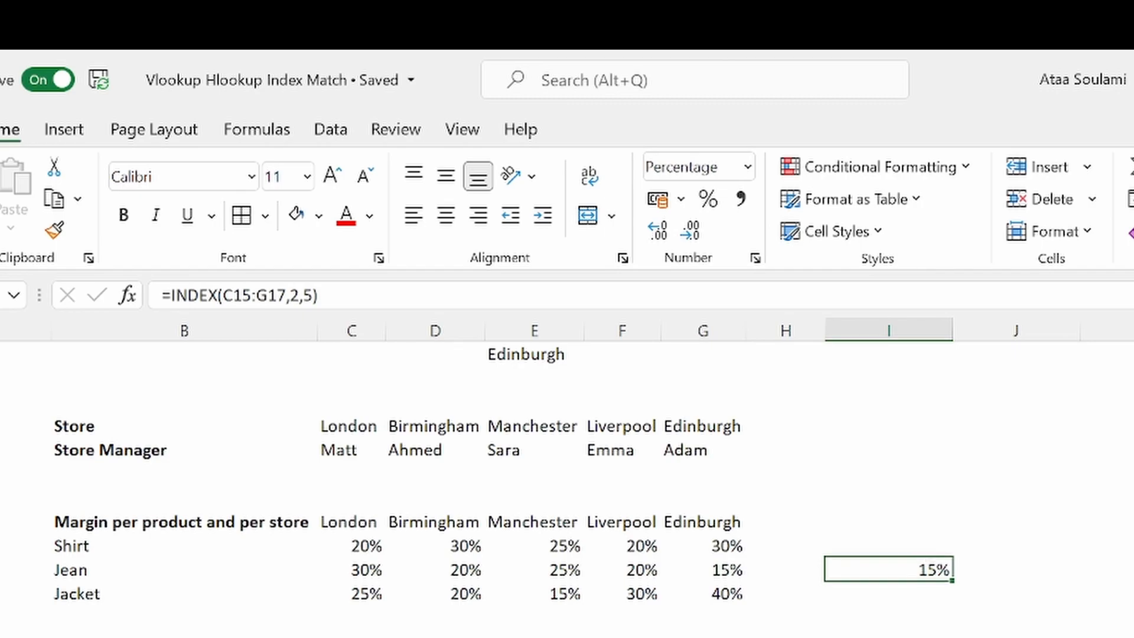
{"action": "key", "text": "Delete"}
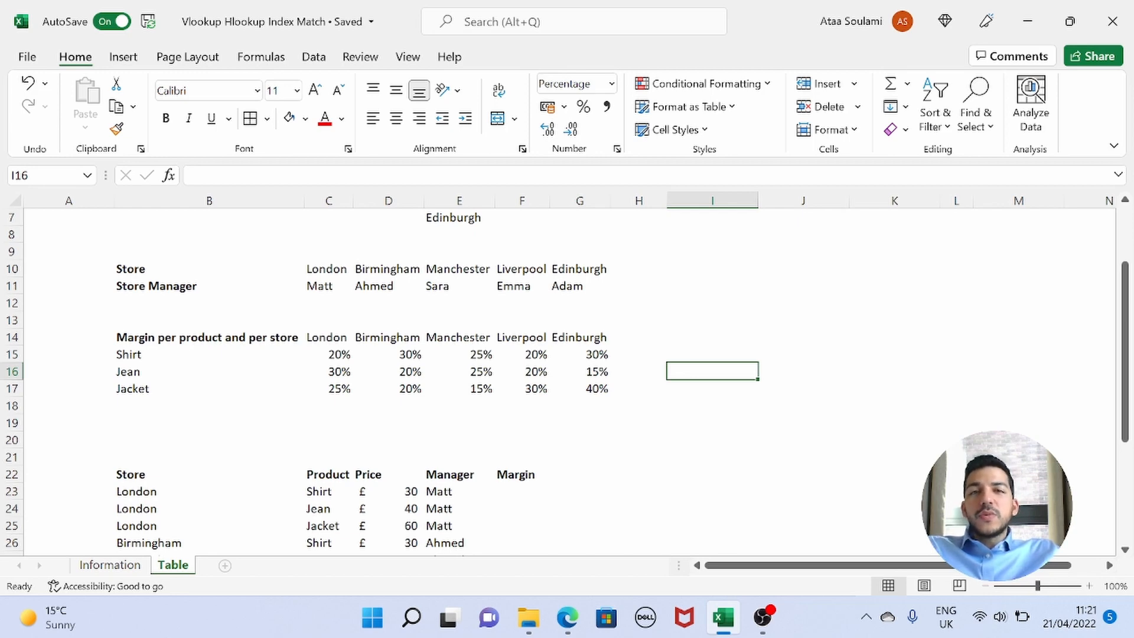
Step: Start a trial MATCH formula in J16 with the Manchester header E14 as the lookup value
{"action": "left_click", "coordinate": [780, 370]}
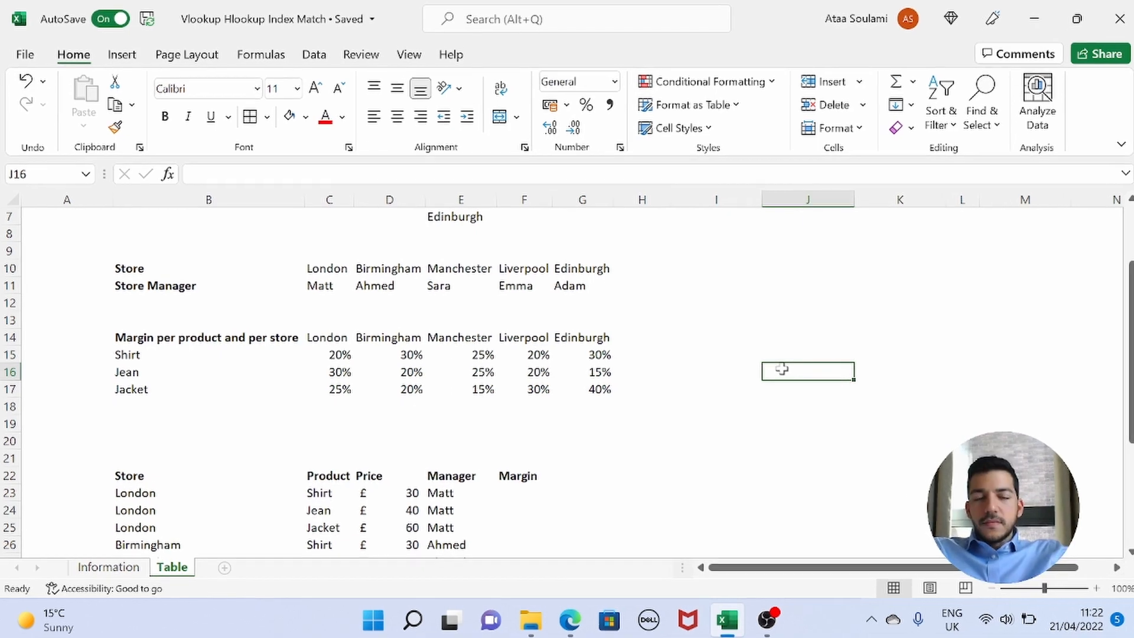
{"action": "type", "text": "="}
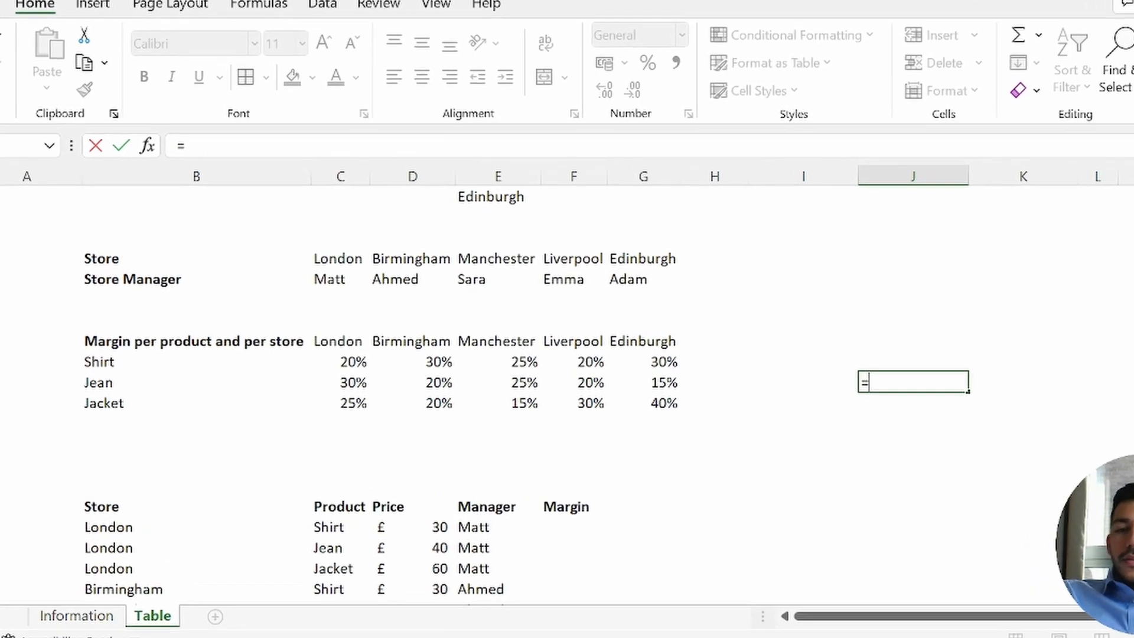
{"action": "type", "text": "mat"}
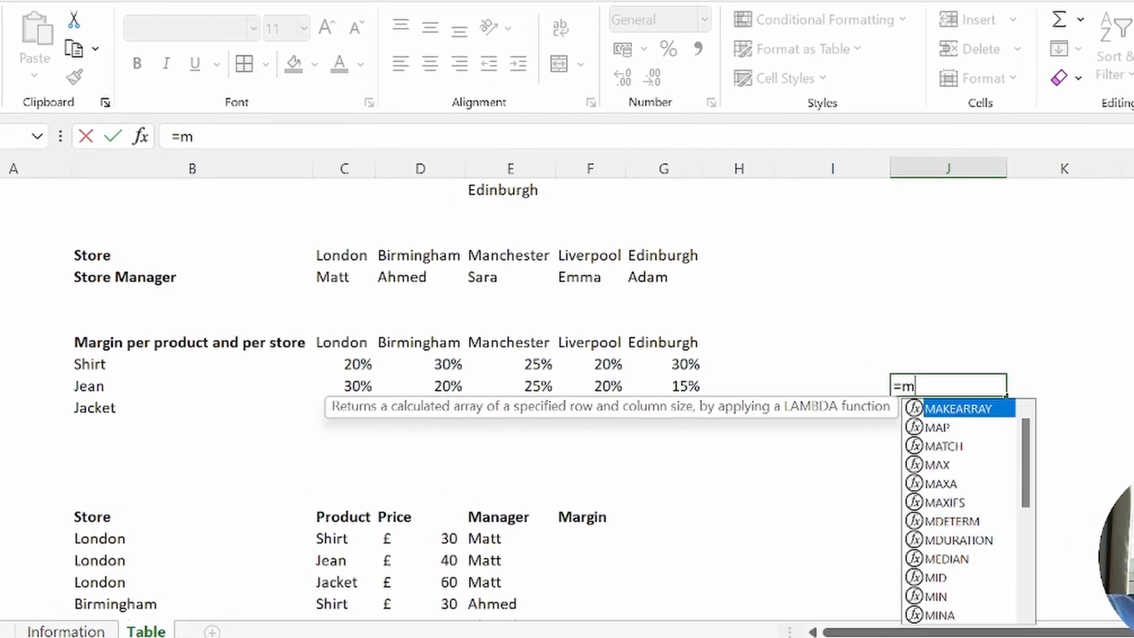
{"action": "key", "text": "Tab"}
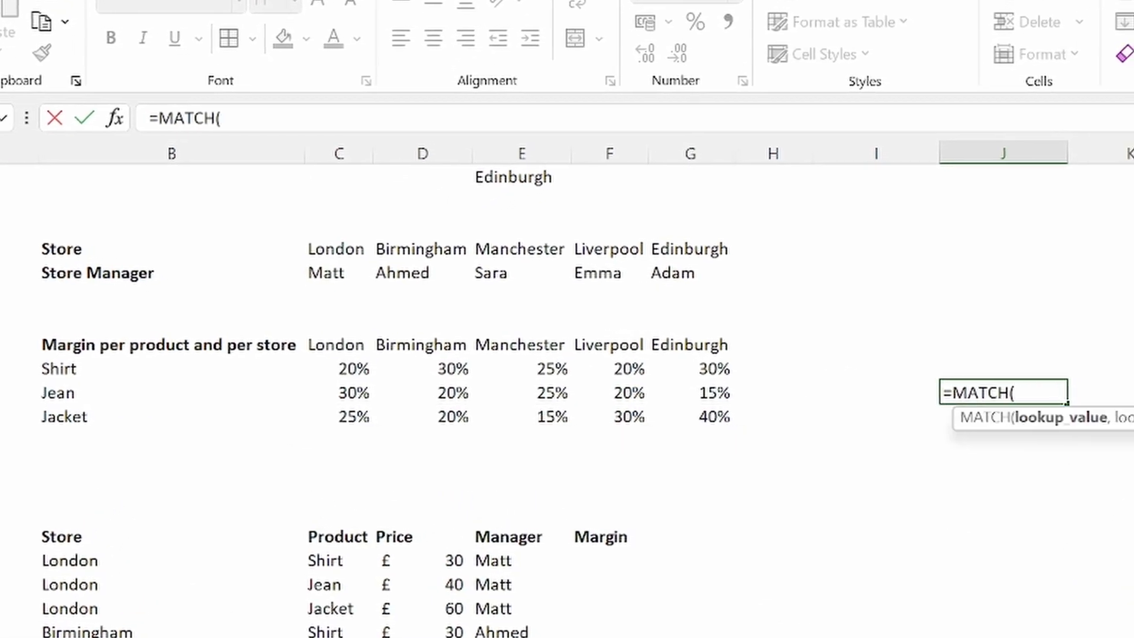
{"action": "left_click", "coordinate": [507, 344]}
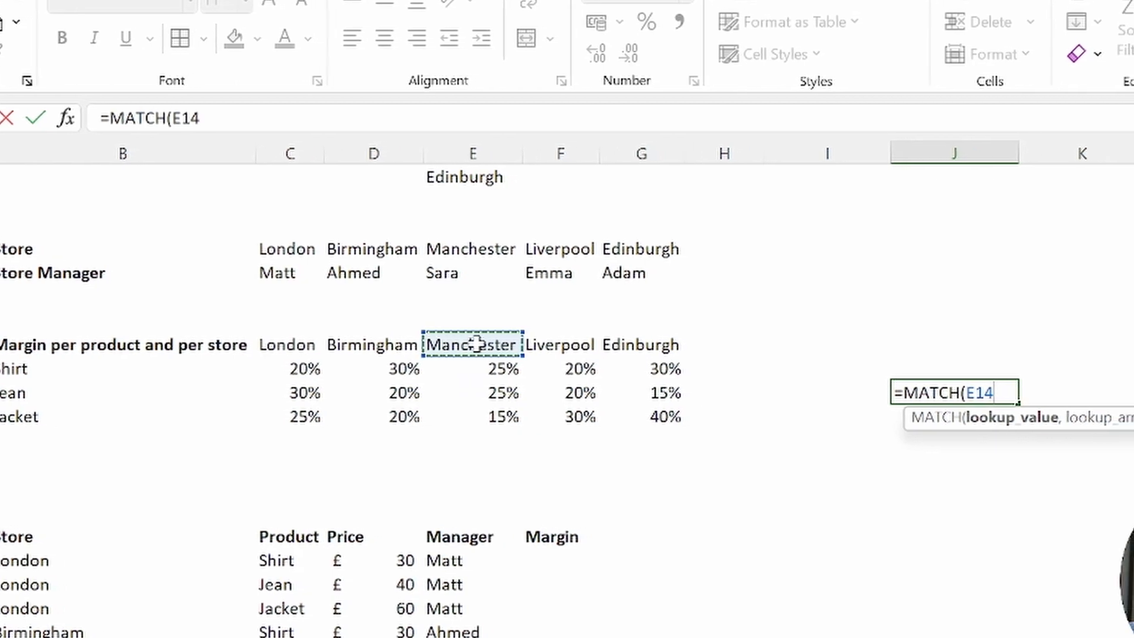
{"action": "type", "text": ","}
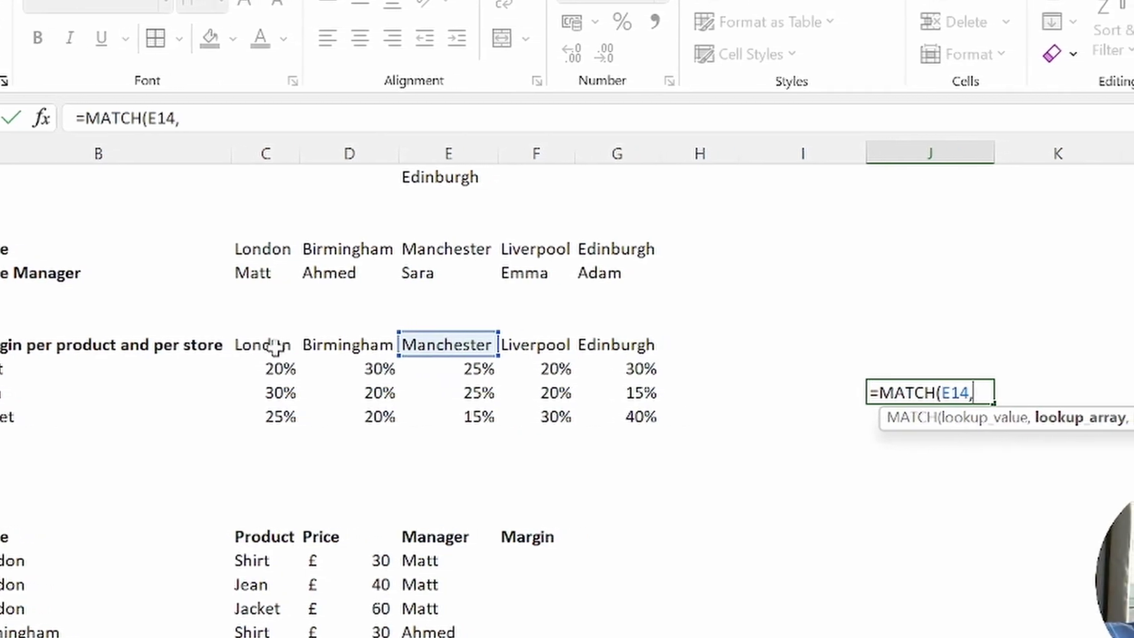
Step: Complete the MATCH formula in J16 with lookup array C14:G14 and match type 0, enter it, and clear the cell's contents
{"action": "left_click_drag", "start_coordinate": [278, 345], "coordinate": [622, 344]}
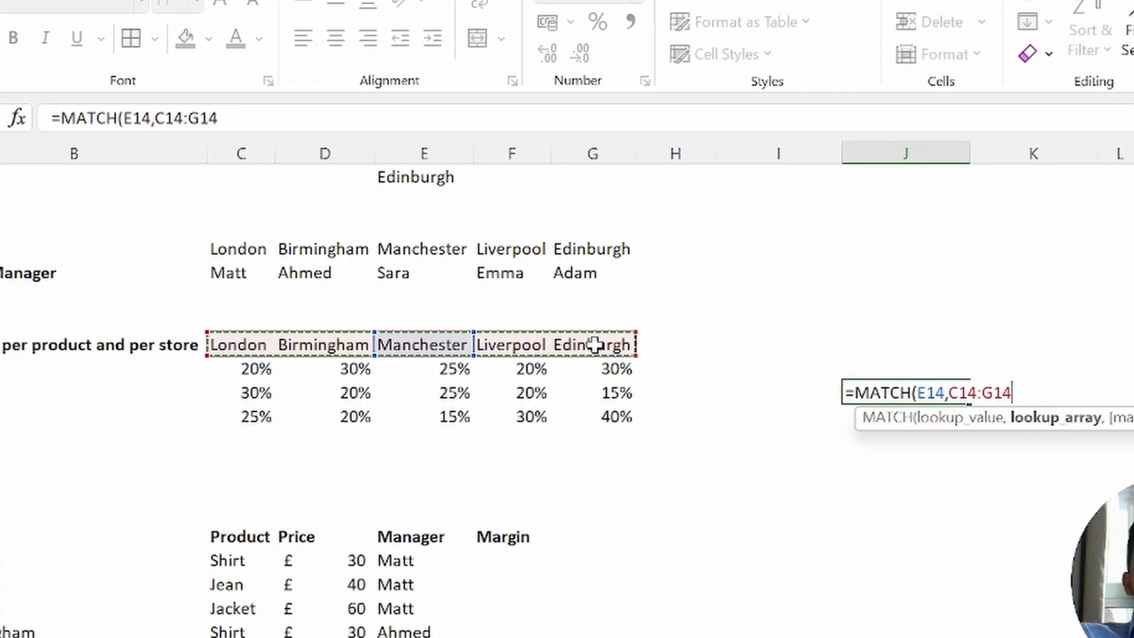
{"action": "type", "text": ",0"}
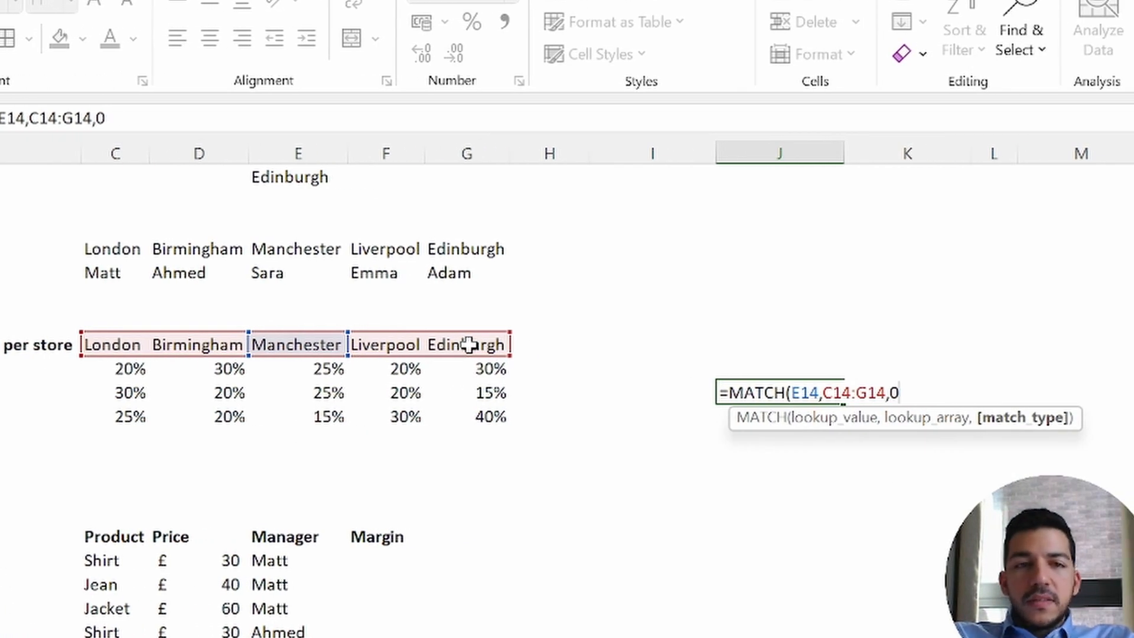
{"action": "type", "text": ")"}
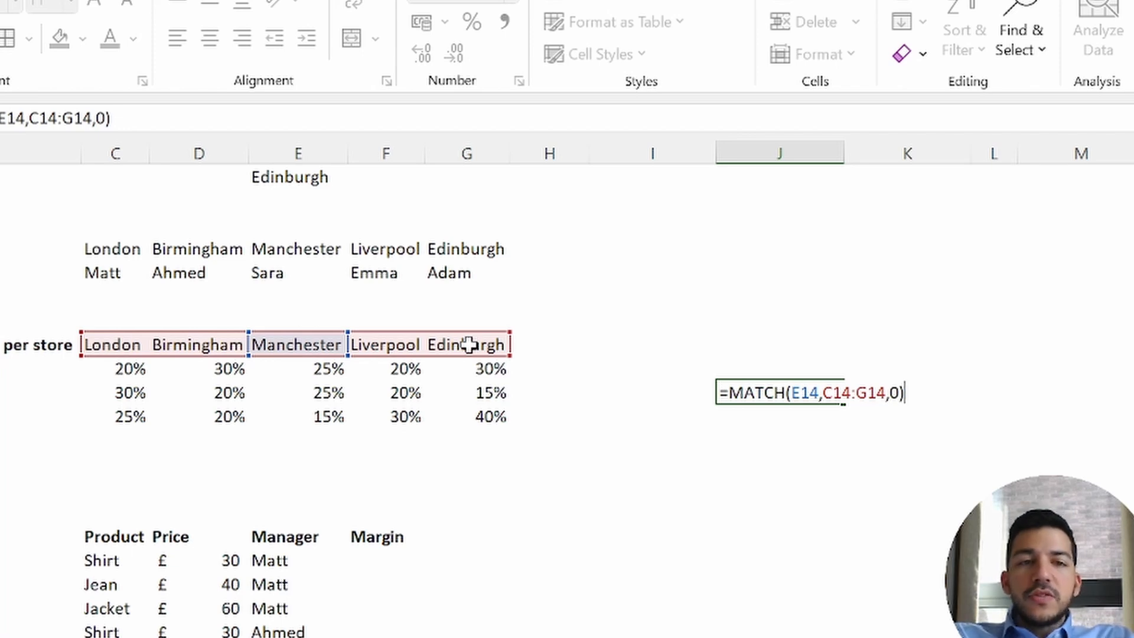
{"action": "key", "text": "Return"}
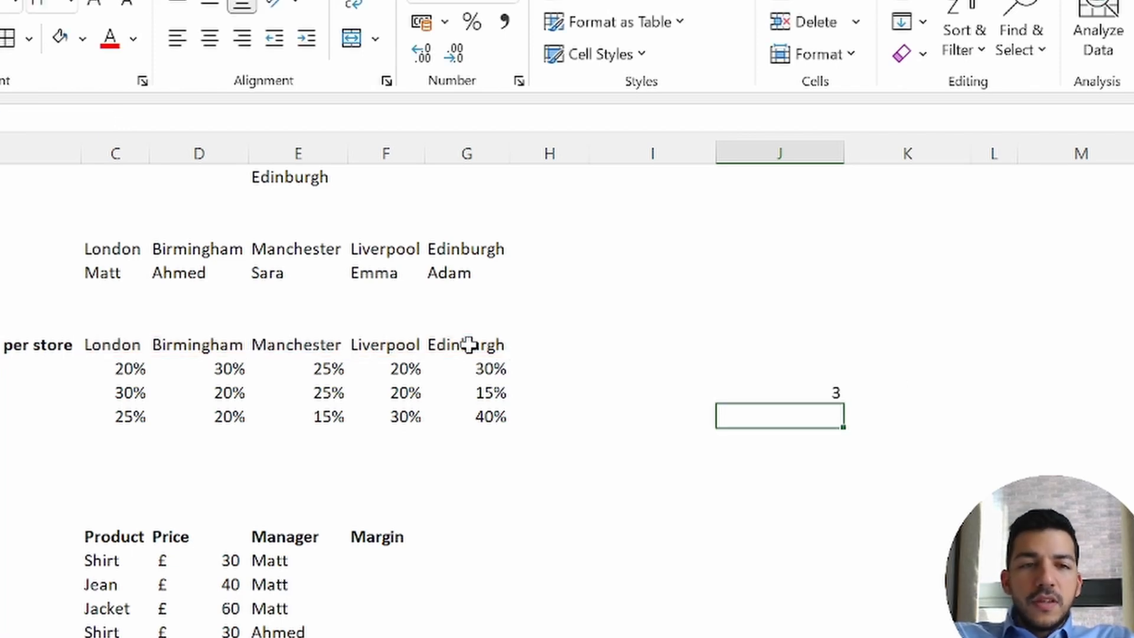
{"action": "key", "text": "Up"}
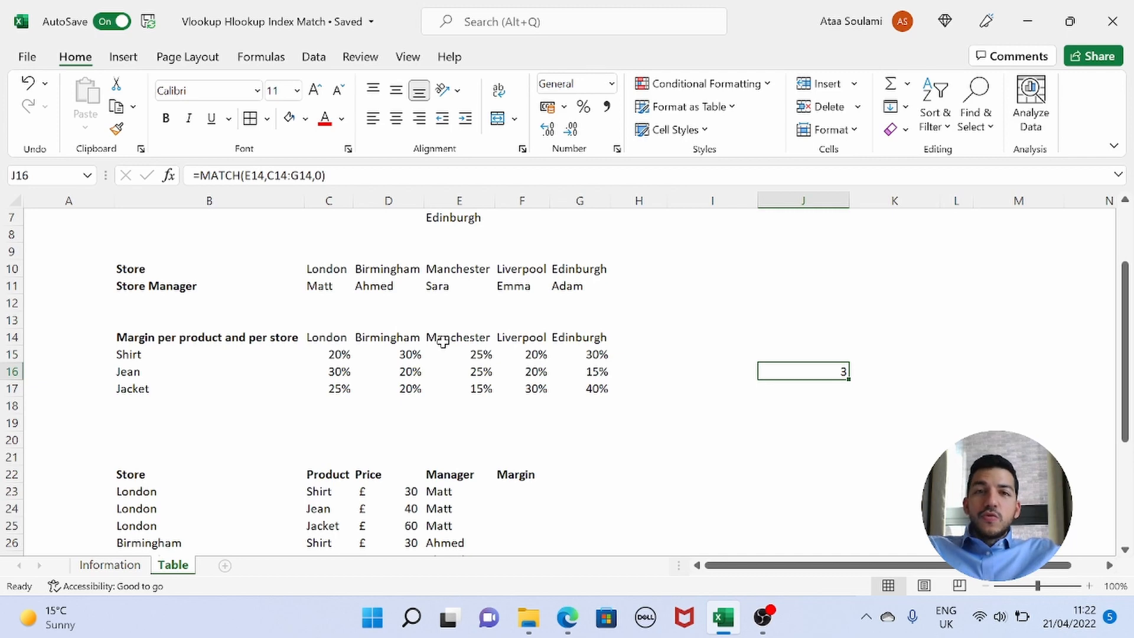
{"action": "key", "text": "Delete"}
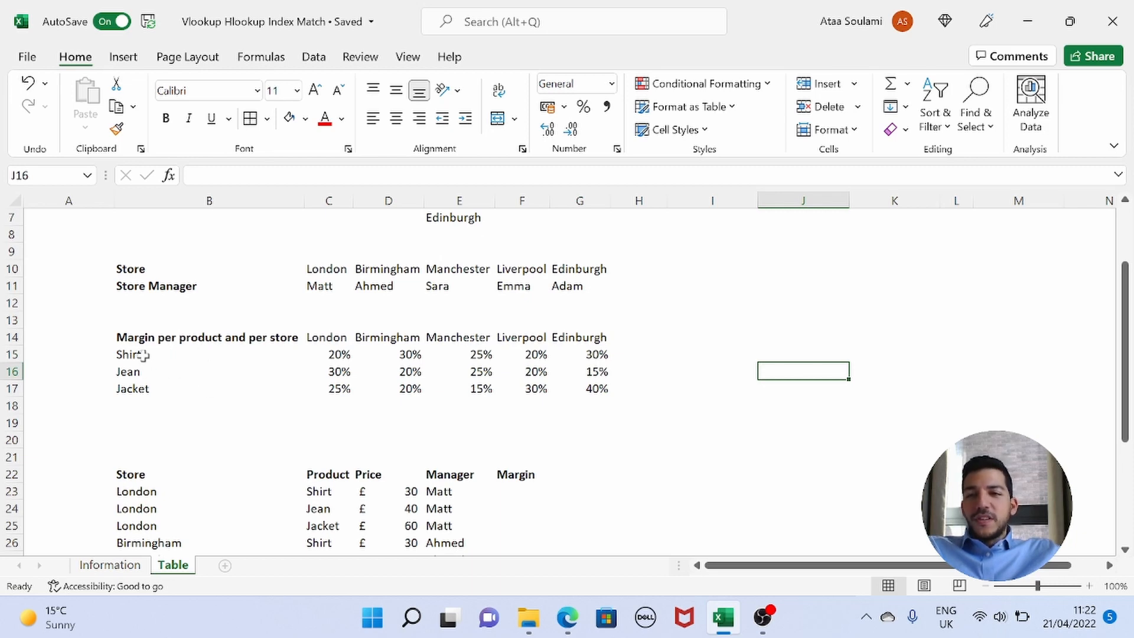
Step: Start an INDEX formula in the first Margin cell F23 with the absolute margin range $C$15:$G$17 as the array
{"action": "scroll", "coordinate": [600, 366], "scroll_direction": "down", "scroll_amount": 5}
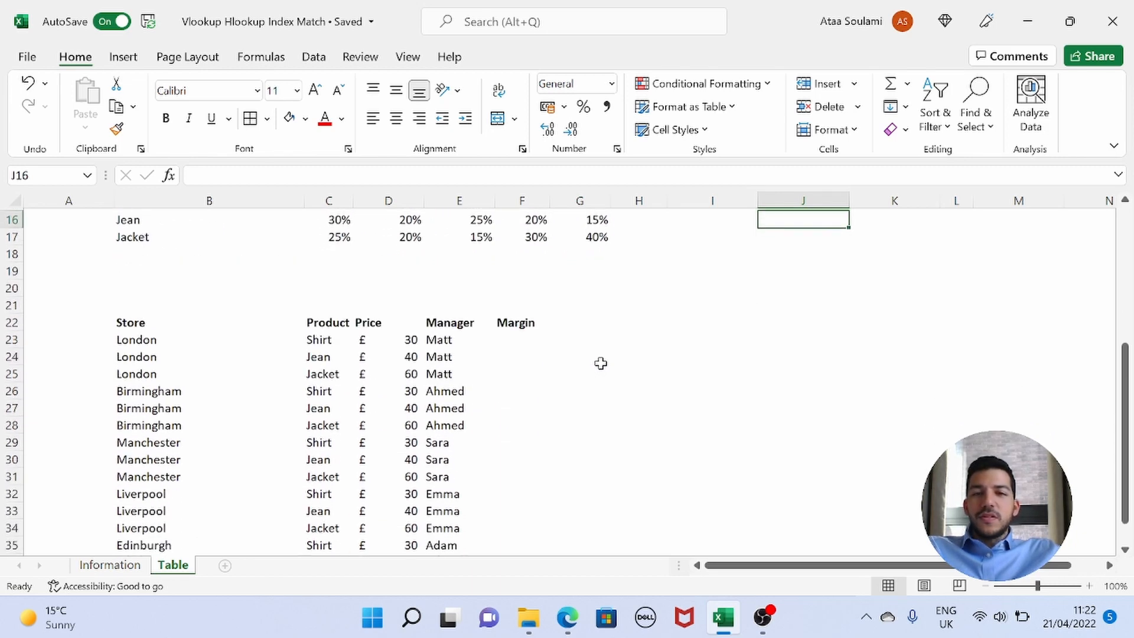
{"action": "scroll", "coordinate": [600, 362], "scroll_direction": "up", "scroll_amount": 1}
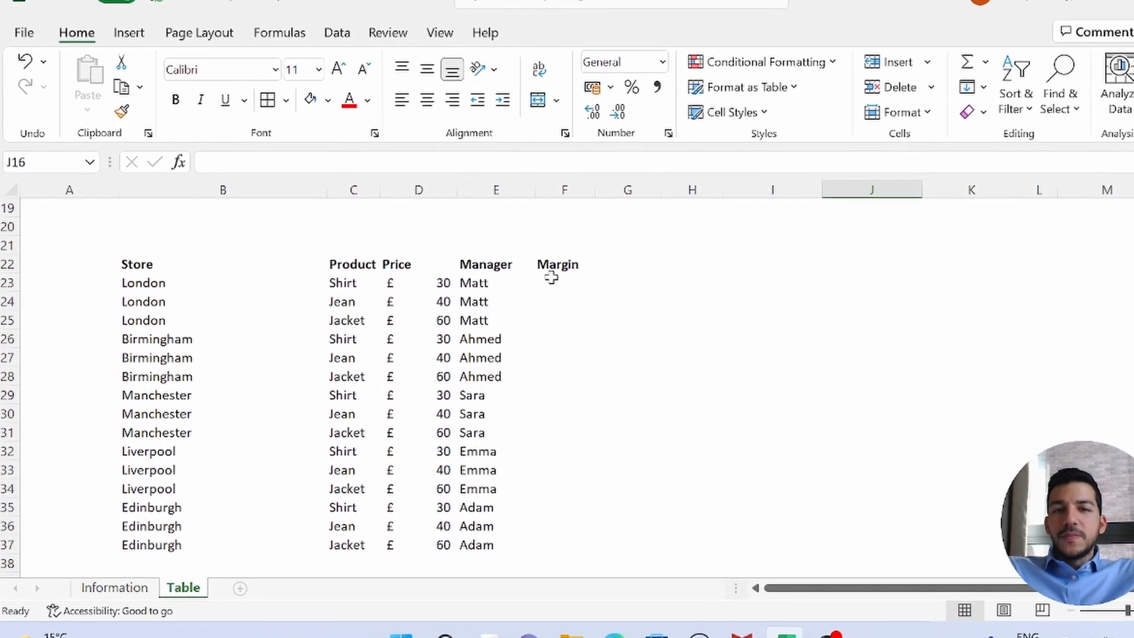
{"action": "left_click", "coordinate": [535, 284]}
{"action": "type", "text": "="}
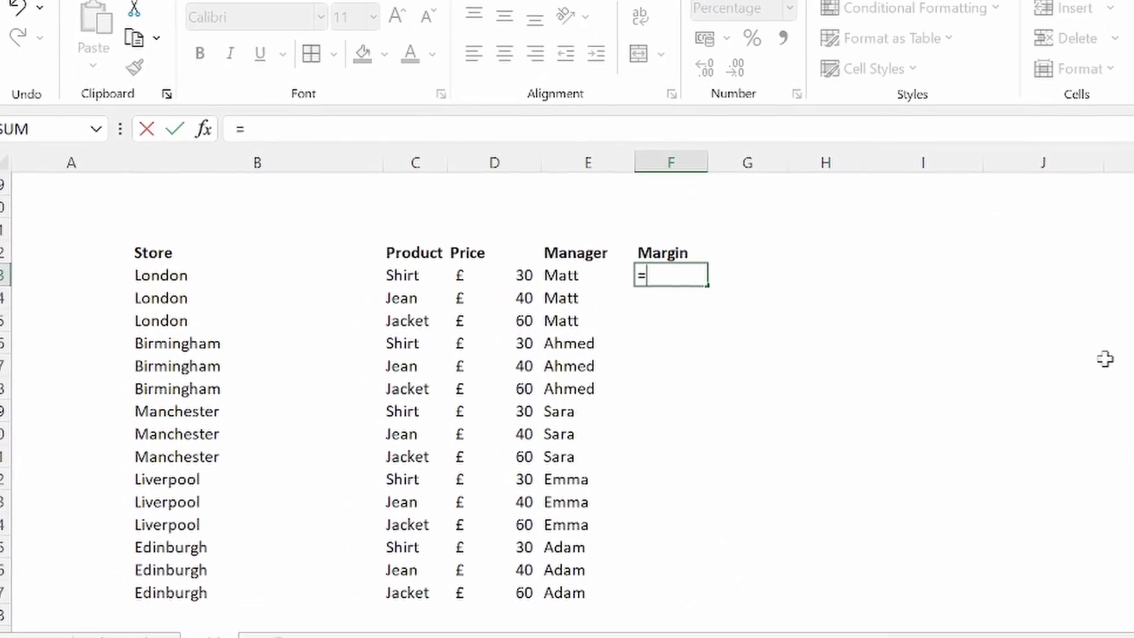
{"action": "type", "text": "in"}
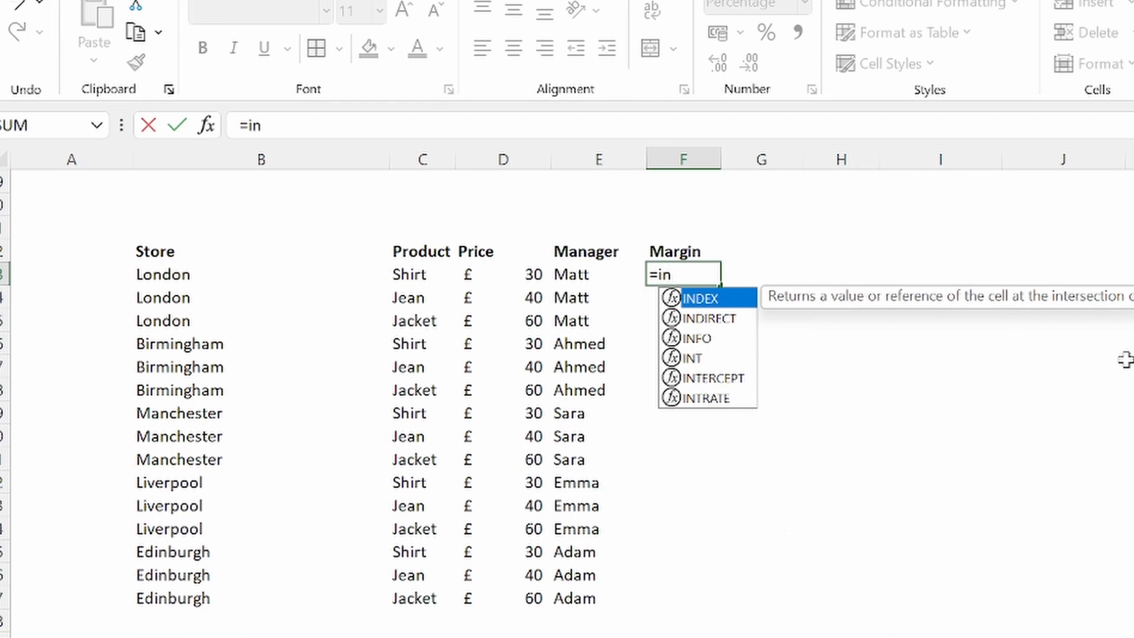
{"action": "key", "text": "Tab"}
{"action": "scroll", "coordinate": [654, 320], "scroll_direction": "up", "scroll_amount": 2}
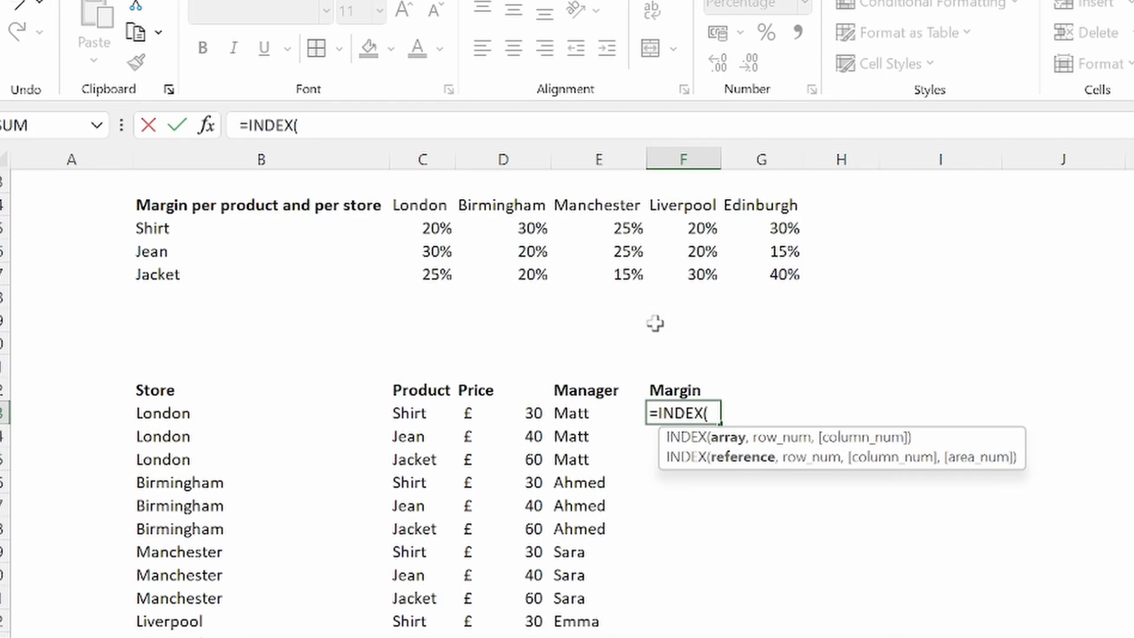
{"action": "left_click_drag", "start_coordinate": [430, 233], "coordinate": [759, 273]}
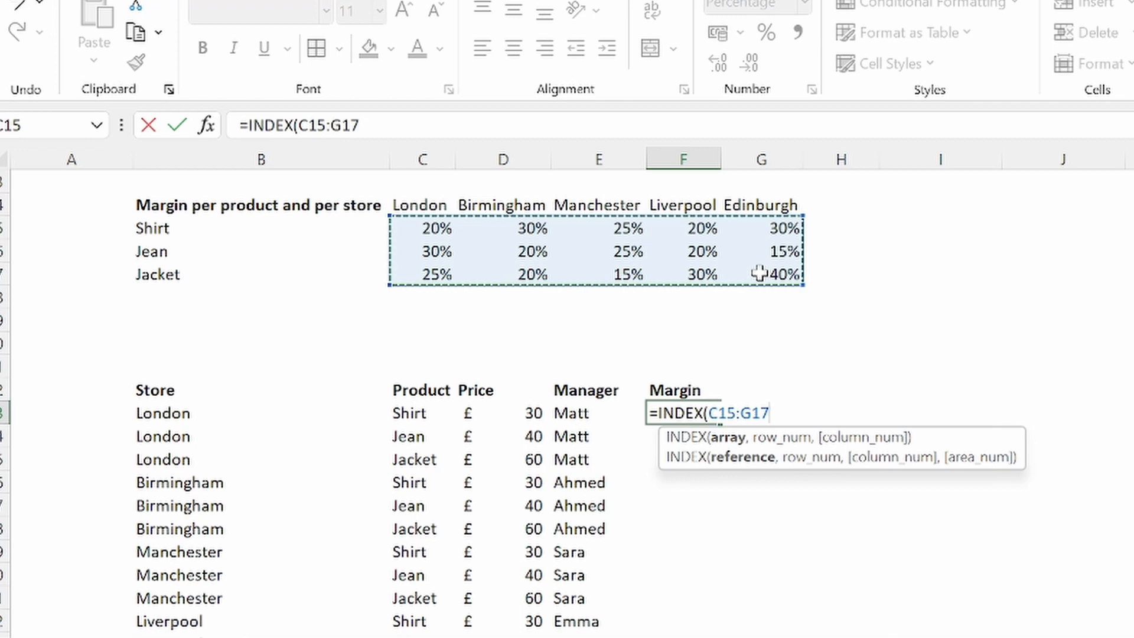
{"action": "key", "text": "F4"}
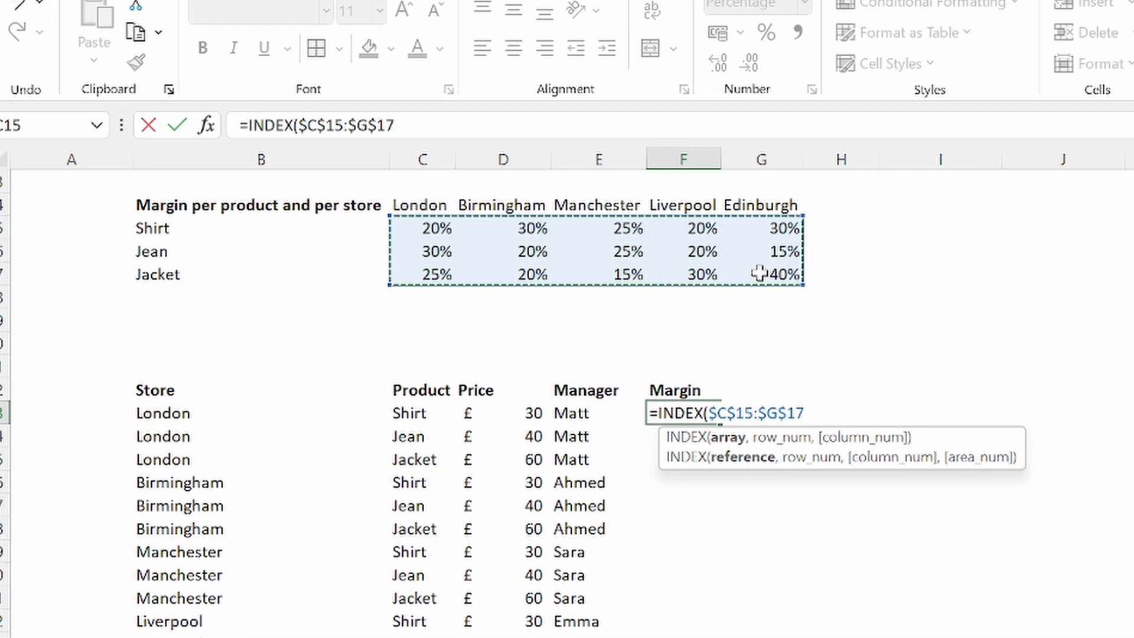
Step: Add a MATCH function as the row number of the F23 formula, with the product in C23 as the lookup value
{"action": "type", "text": ","}
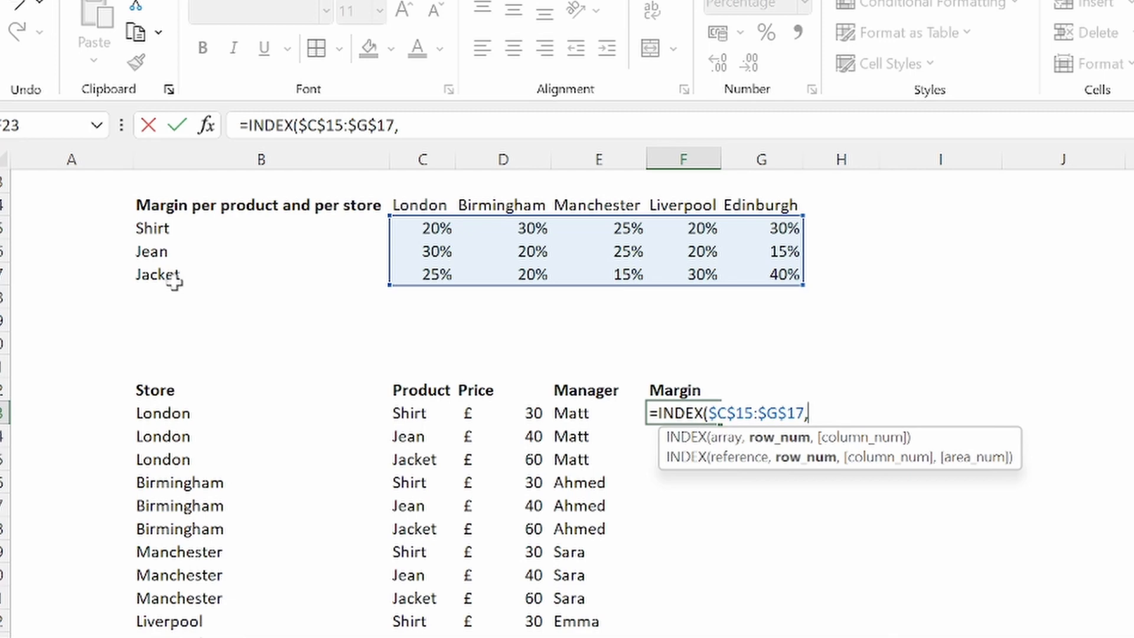
{"action": "type", "text": "m"}
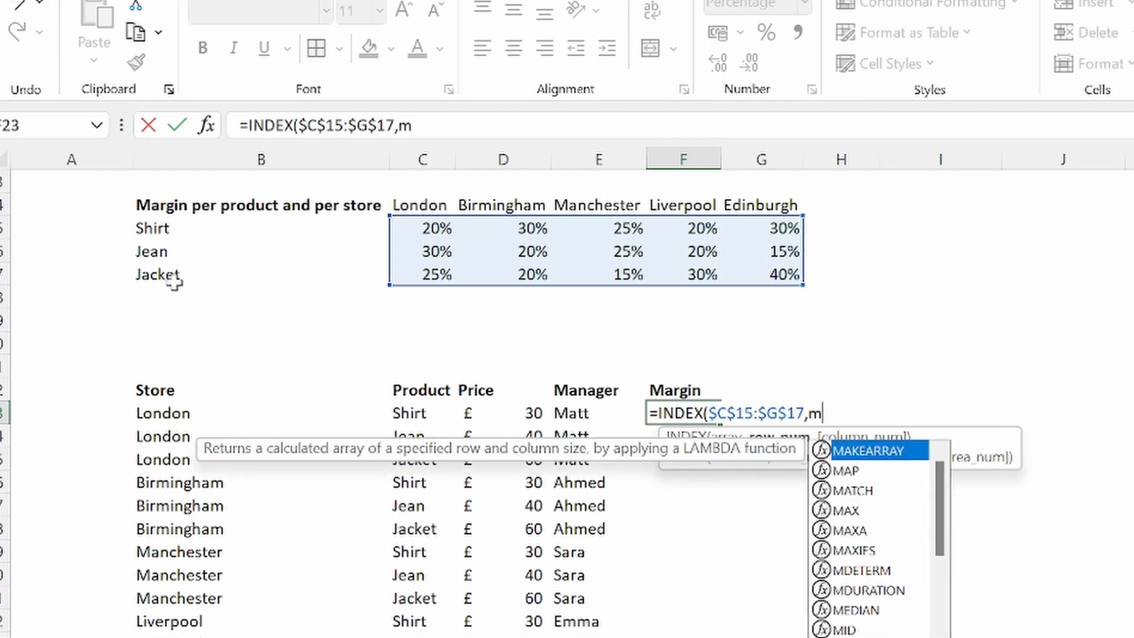
{"action": "type", "text": "at"}
{"action": "key", "text": "Tab"}
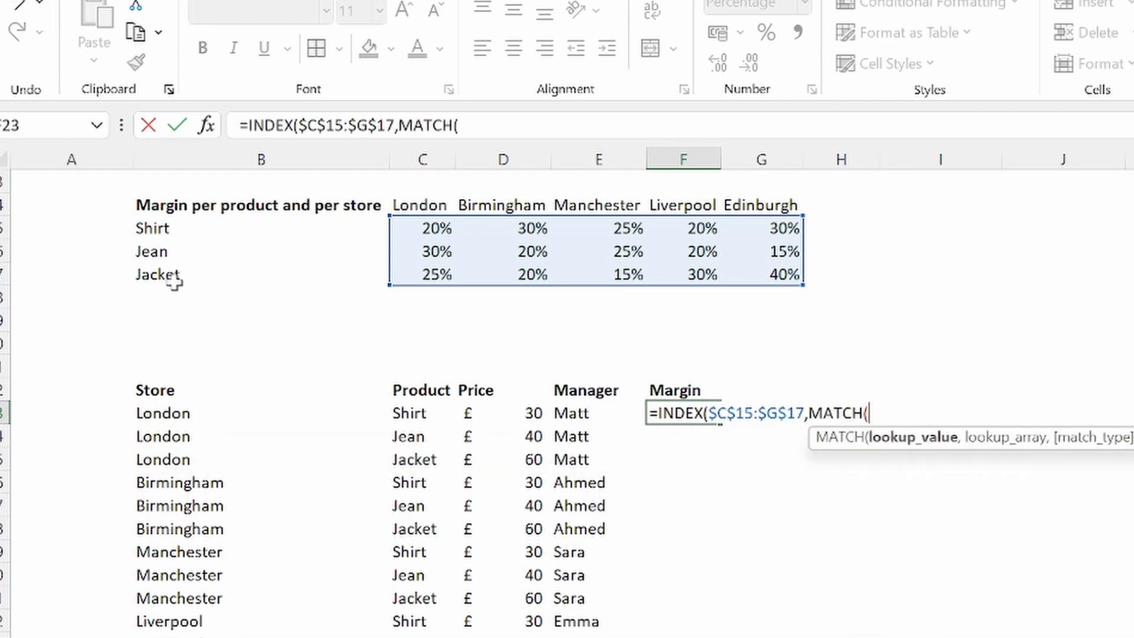
{"action": "left_click", "coordinate": [418, 410]}
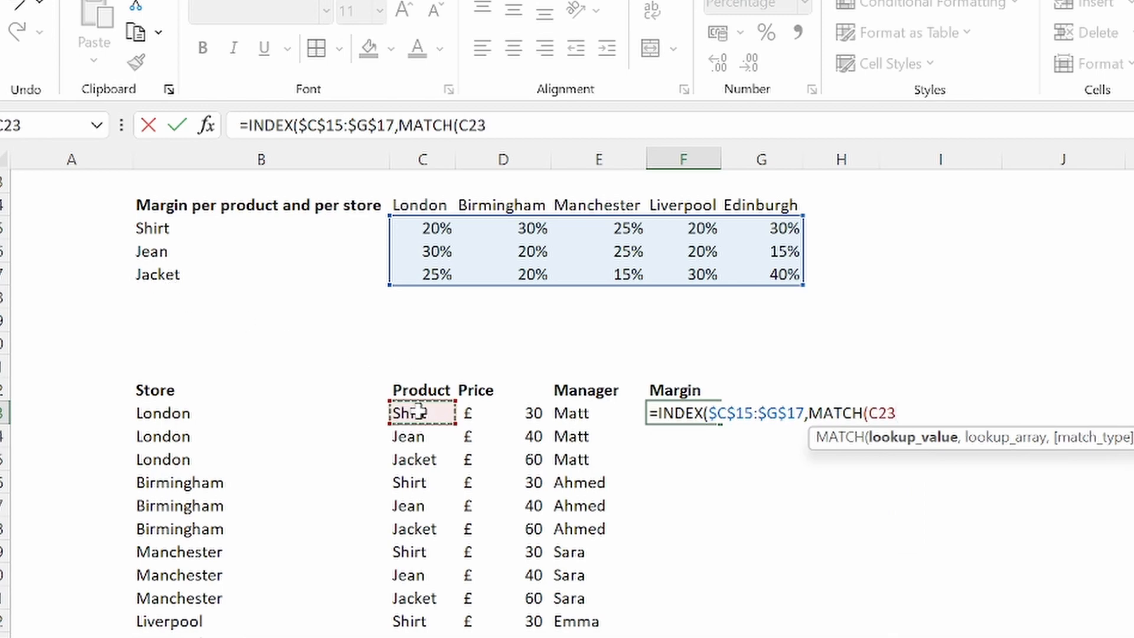
{"action": "type", "text": ","}
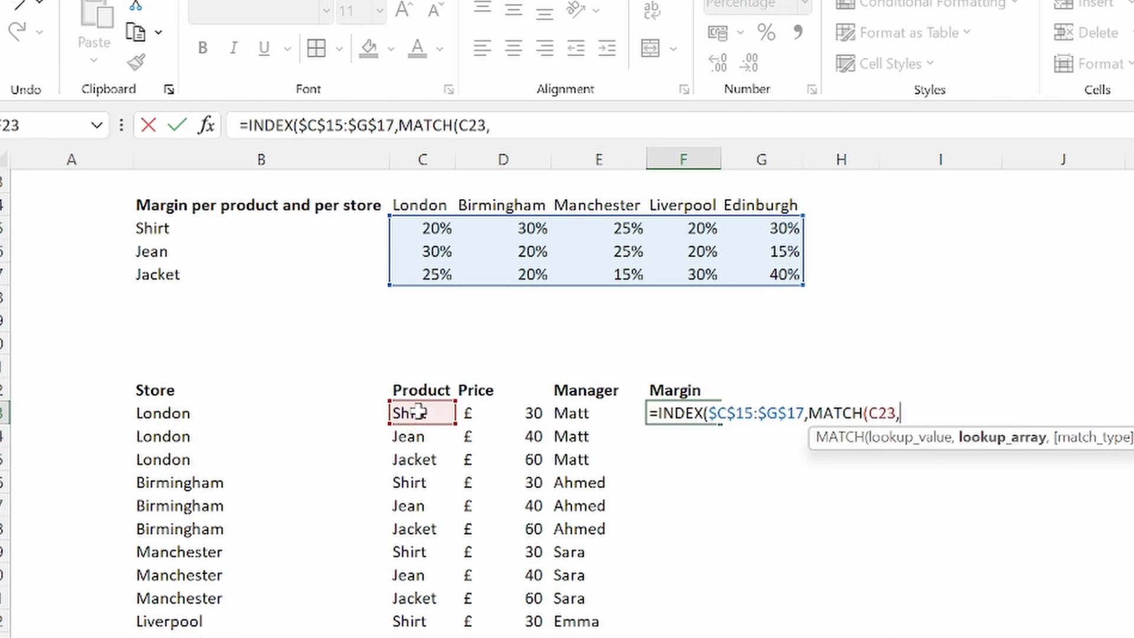
Step: Complete the row MATCH with the absolute product list $B$15:$B$17 as the lookup array and match type 0
{"action": "left_click", "coordinate": [231, 225]}
{"action": "left_click_drag", "start_coordinate": [231, 225], "coordinate": [234, 270]}
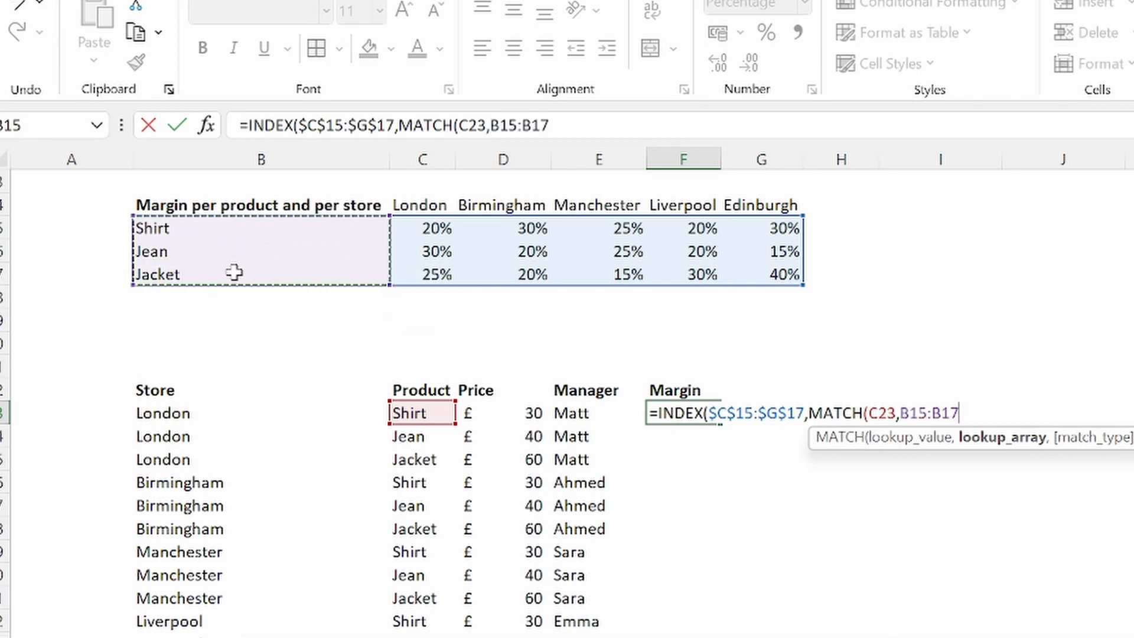
{"action": "key", "text": "F4"}
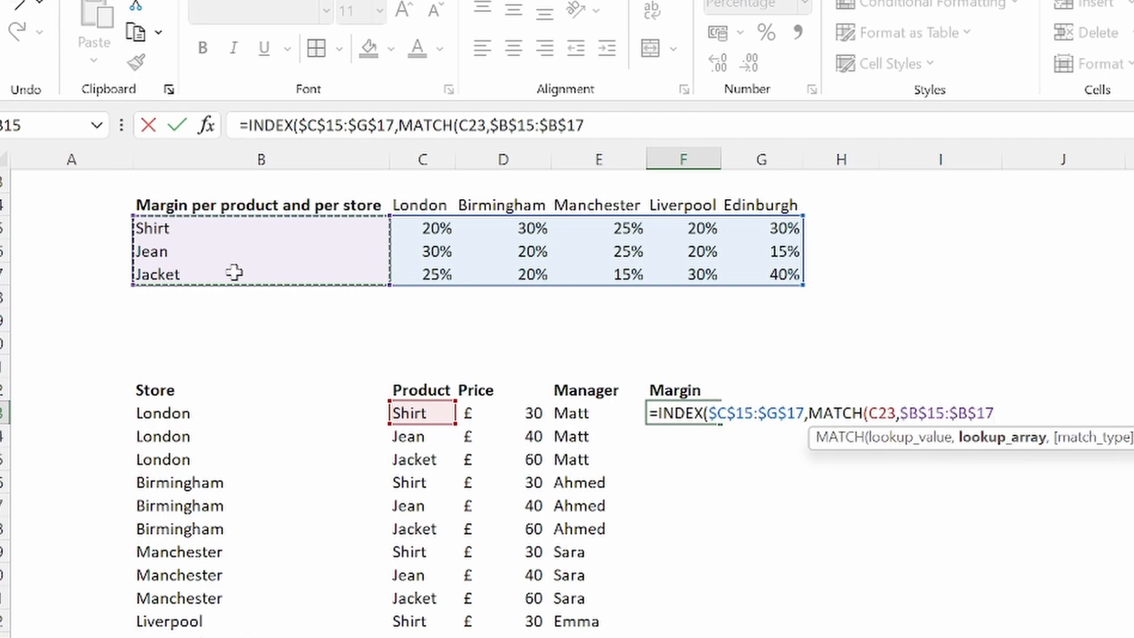
{"action": "type", "text": ","}
{"action": "key", "text": "Down"}
{"action": "key", "text": "Tab"}
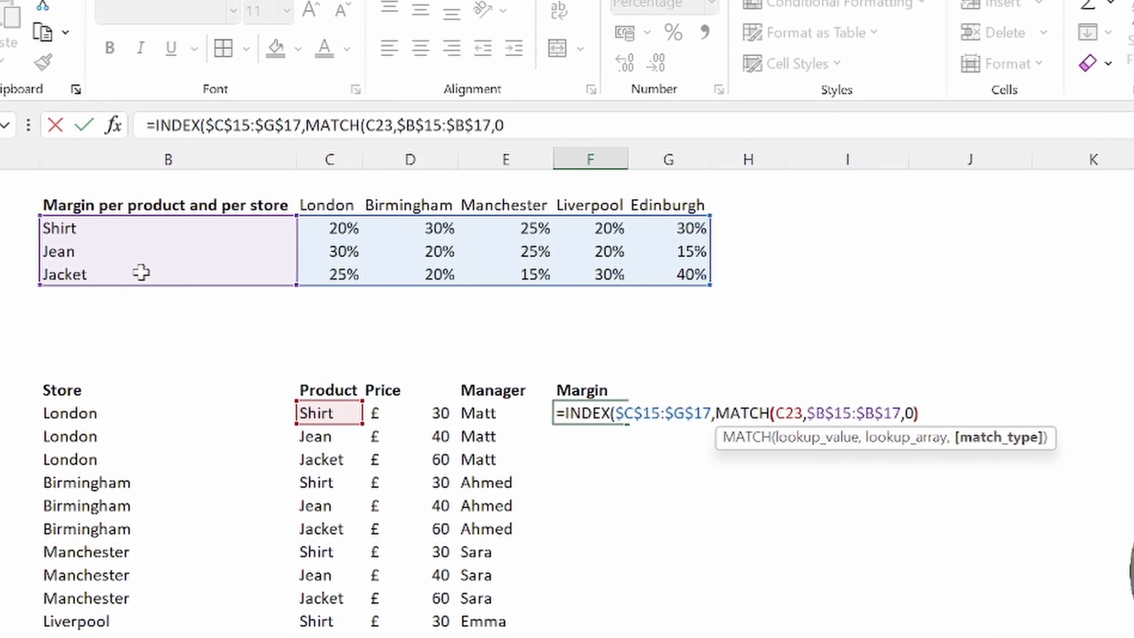
{"action": "type", "text": ")"}
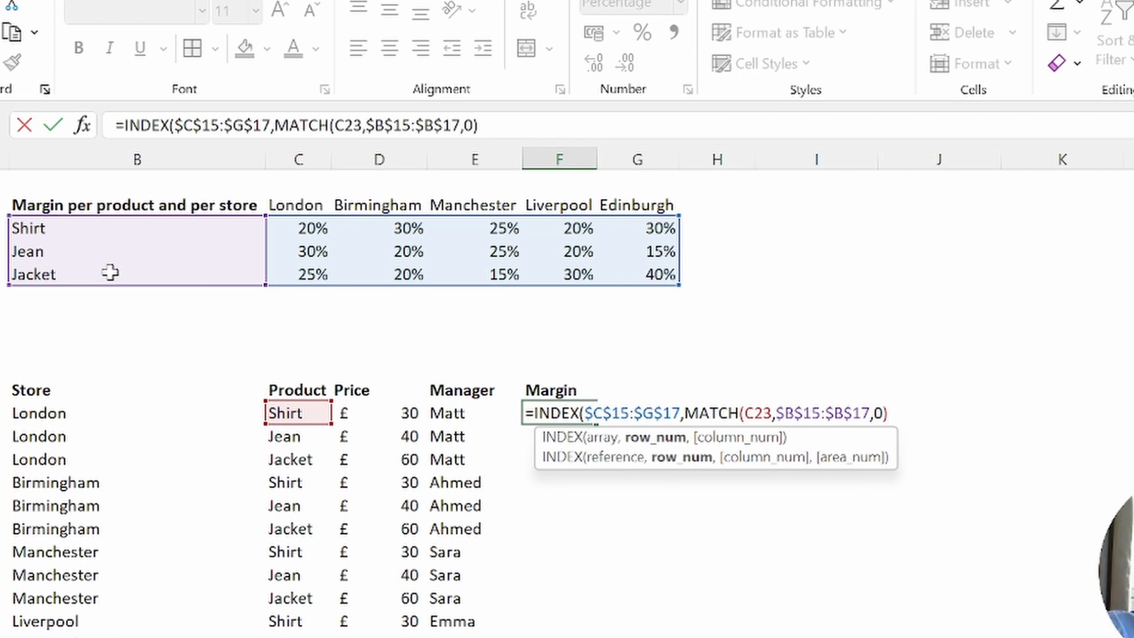
Step: Add a second MATCH function as the column number of the F23 formula, with the store in B23 as the lookup value
{"action": "type", "text": ","}
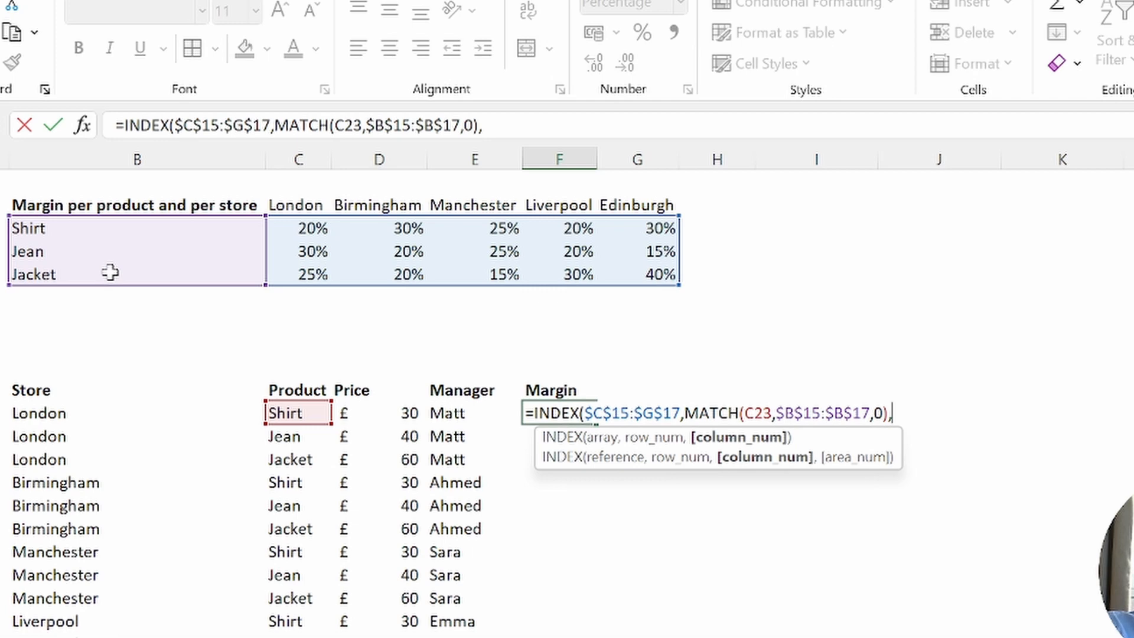
{"action": "type", "text": "matc"}
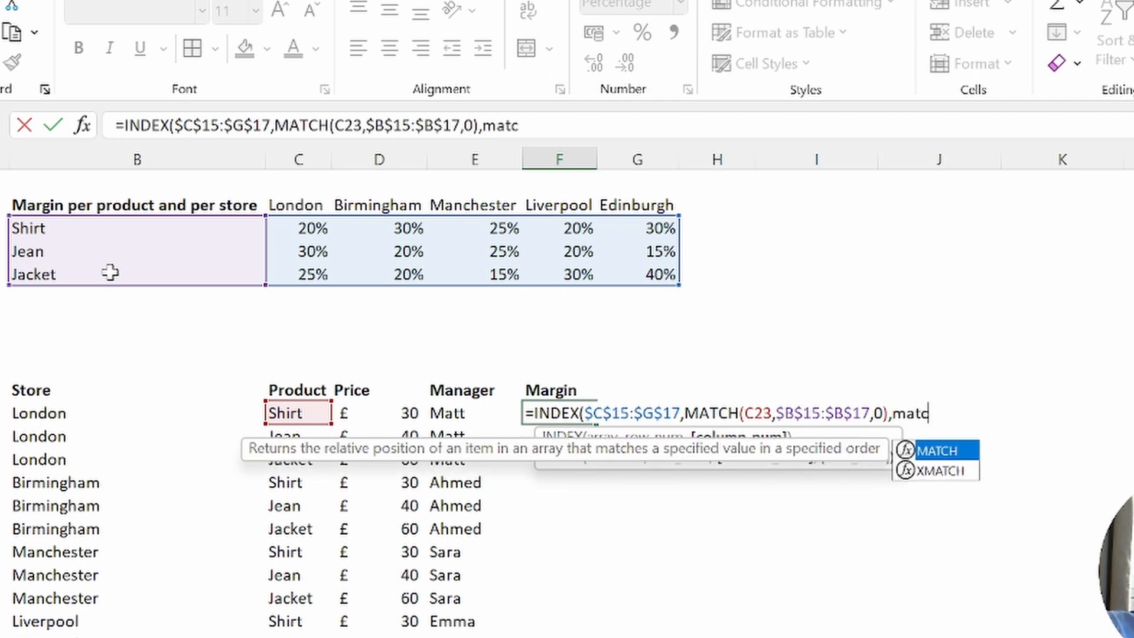
{"action": "key", "text": "Tab"}
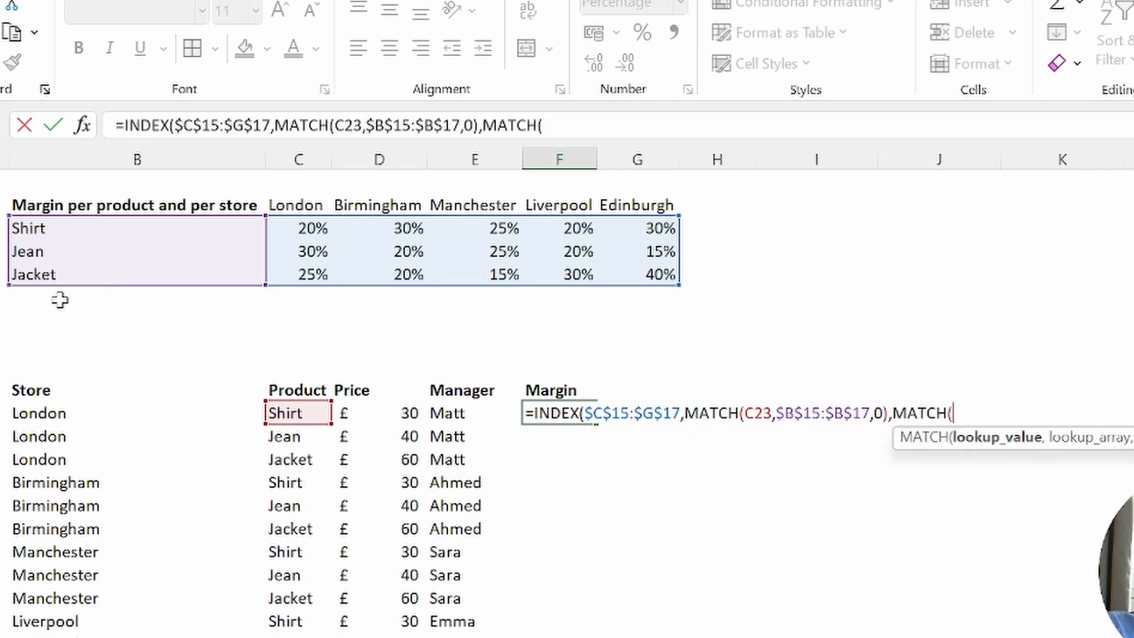
{"action": "left_click", "coordinate": [40, 415]}
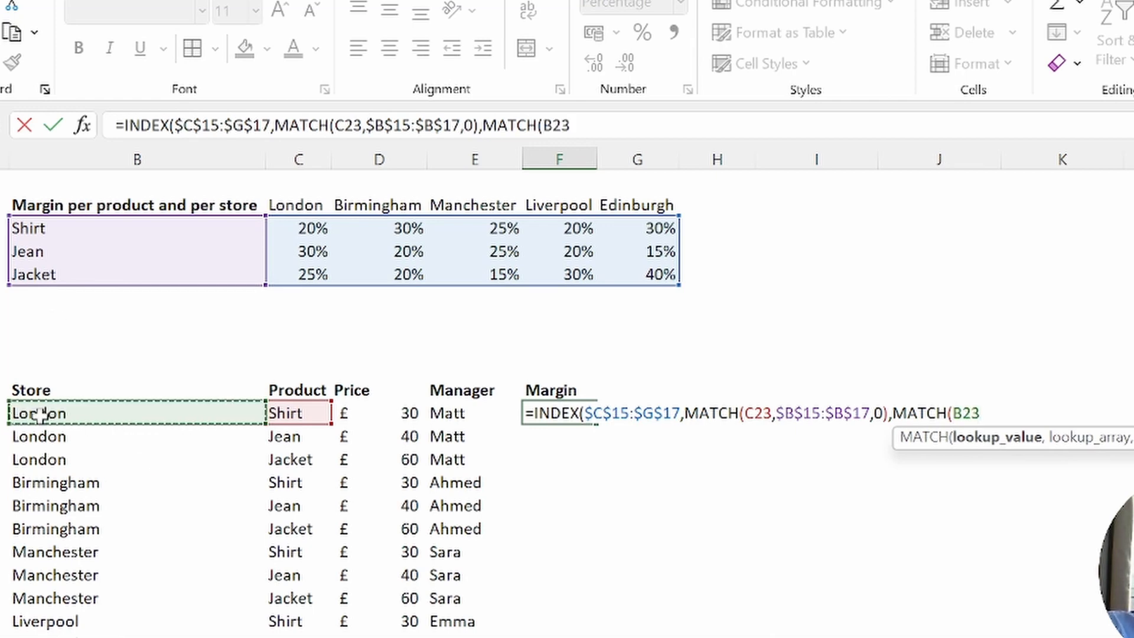
Step: Complete the column MATCH with the absolute store header range $C$14:$G$14 and match type 0, close the INDEX function and enter the formula
{"action": "type", "text": ","}
{"action": "left_click_drag", "start_coordinate": [288, 208], "coordinate": [620, 206]}
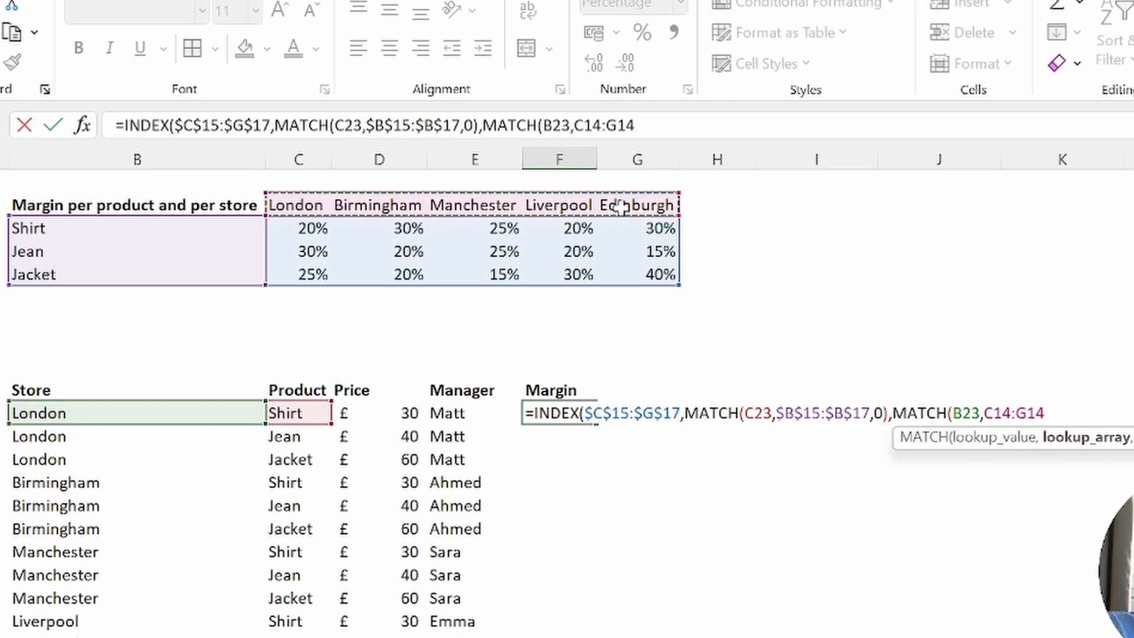
{"action": "key", "text": "F4"}
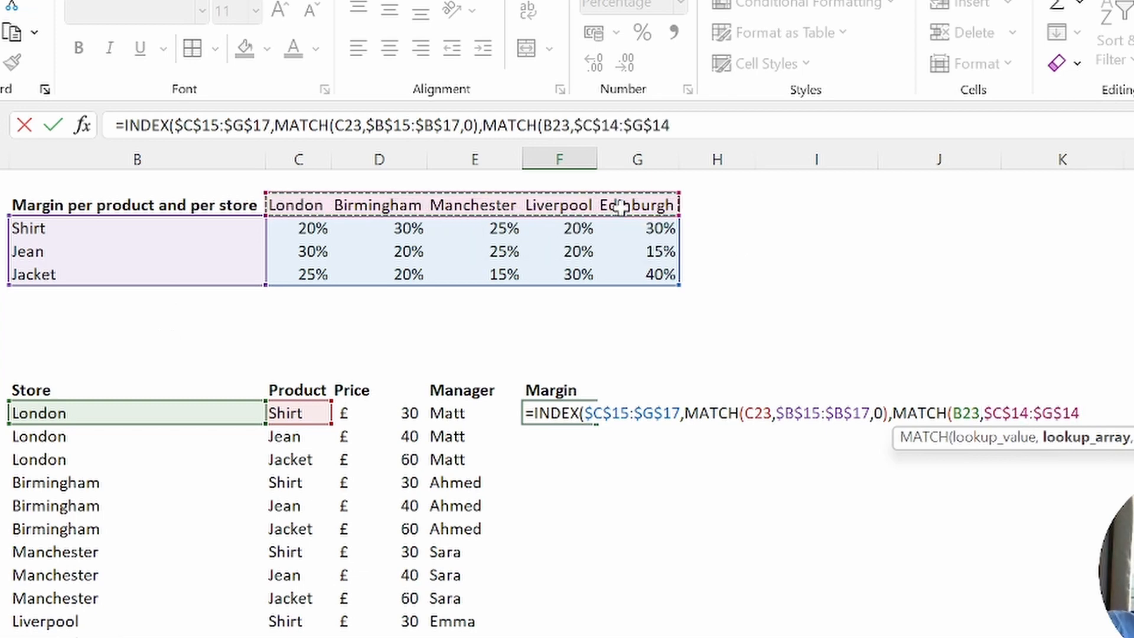
{"action": "type", "text": ","}
{"action": "key", "text": "Down"}
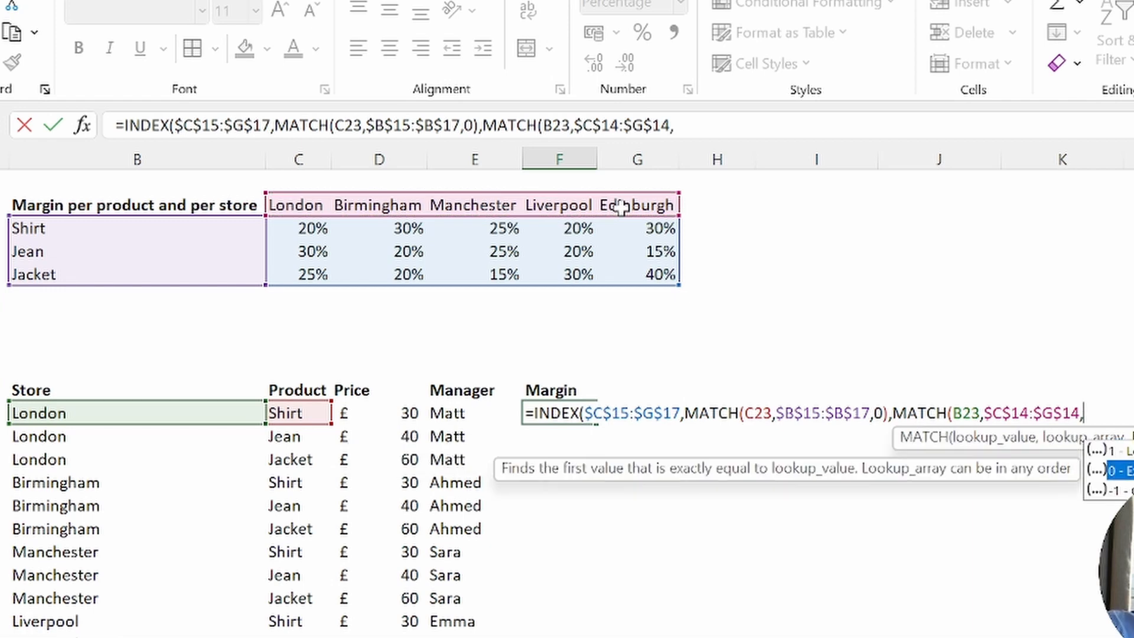
{"action": "key", "text": "Tab"}
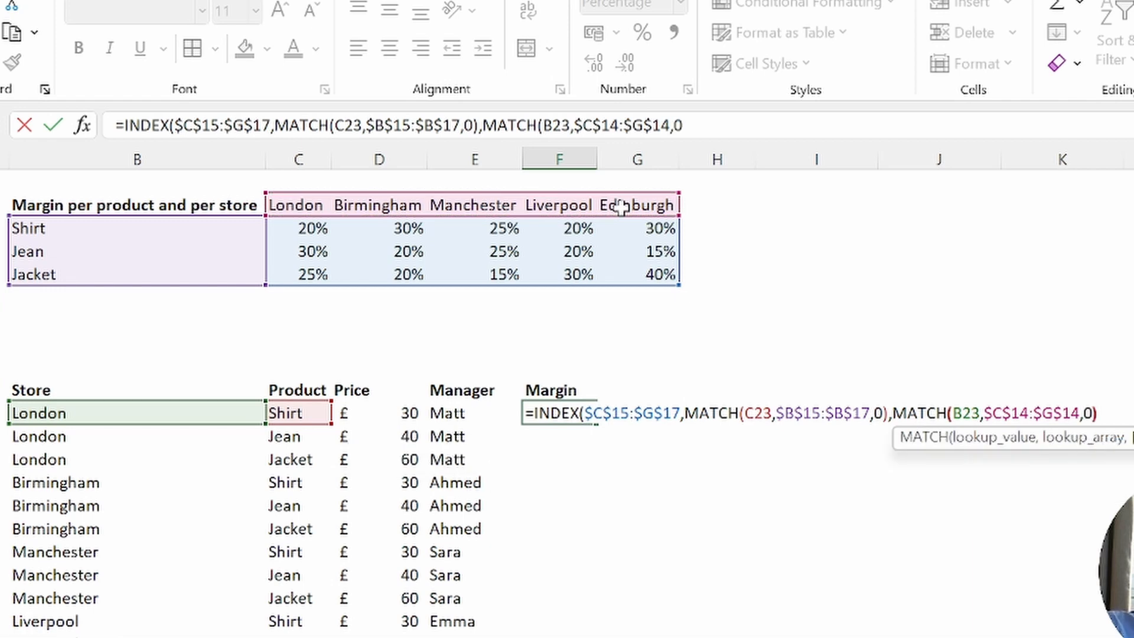
{"action": "type", "text": ")"}
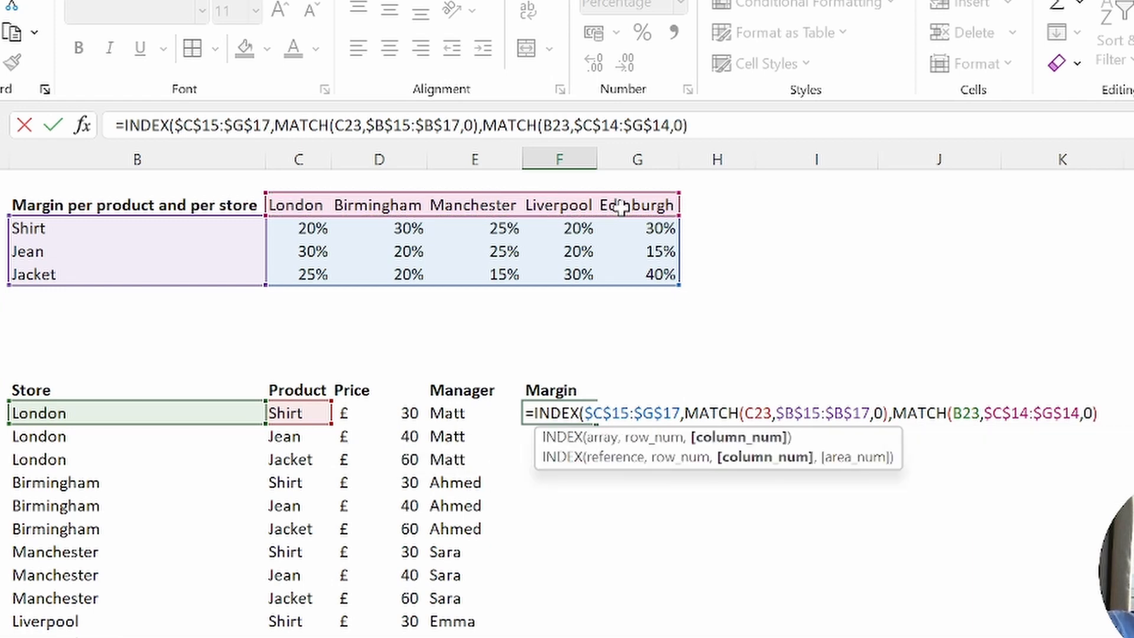
{"action": "type", "text": ")"}
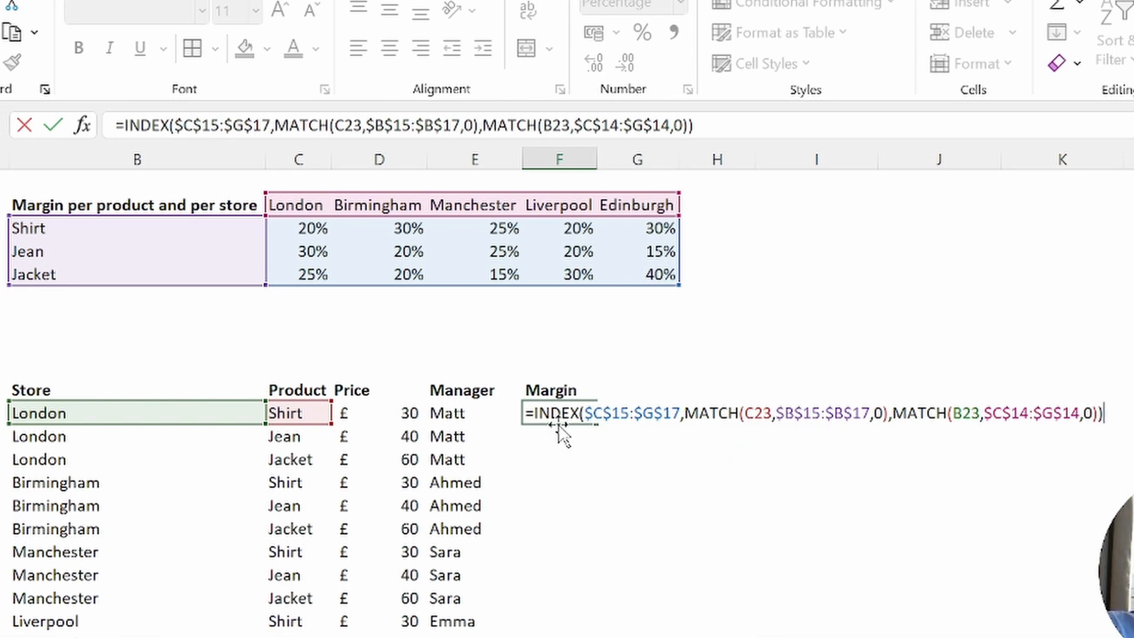
{"action": "key", "text": "Return"}
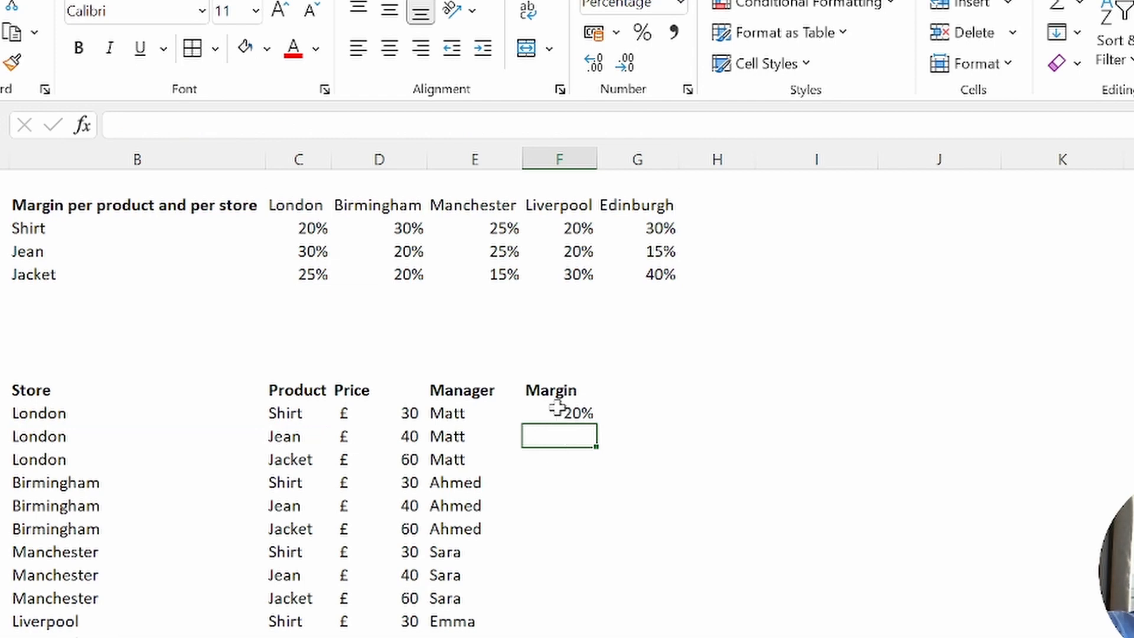
Step: Fill the F23 margin formula down through F37 and check the Liverpool Jacket result against the margin table
{"action": "left_click", "coordinate": [557, 406]}
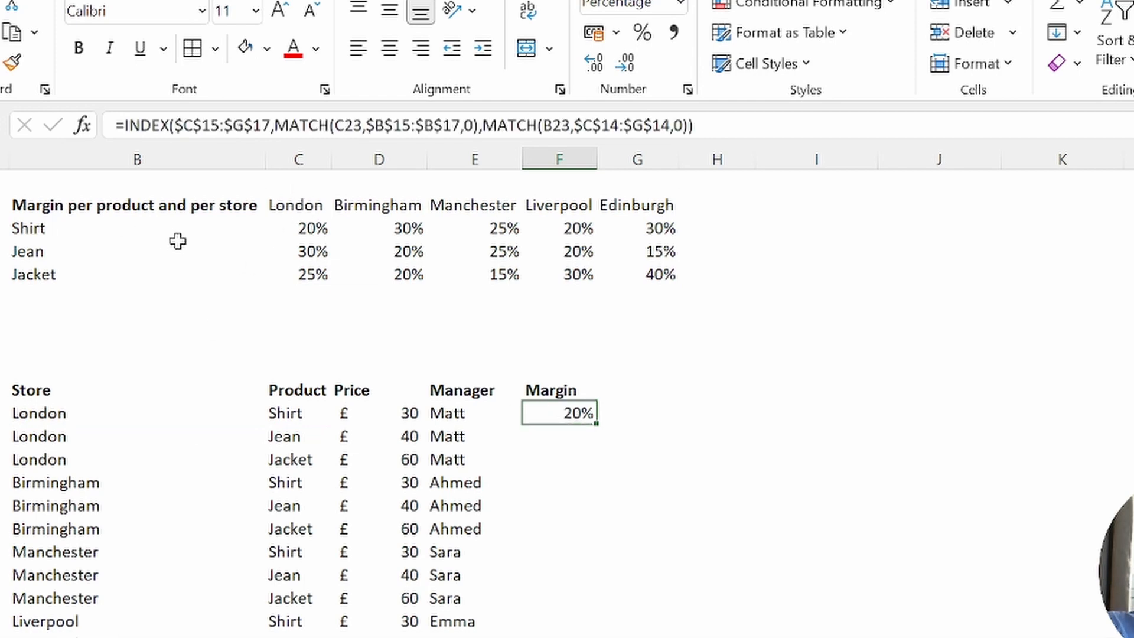
{"action": "left_click_drag", "start_coordinate": [599, 426], "coordinate": [583, 610]}
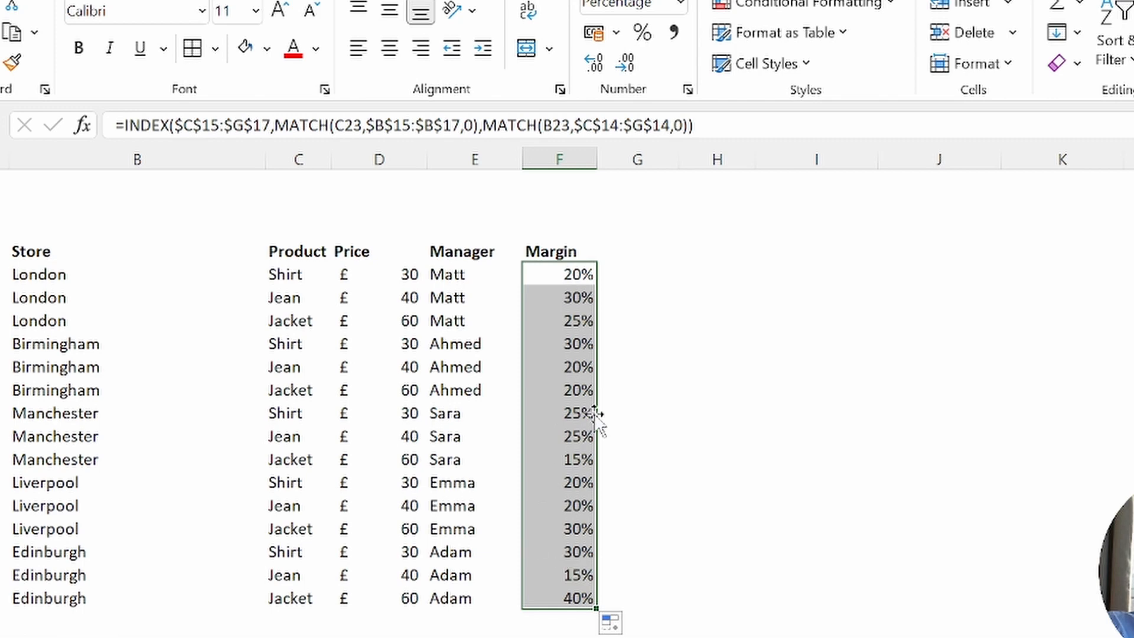
{"action": "left_click", "coordinate": [576, 528]}
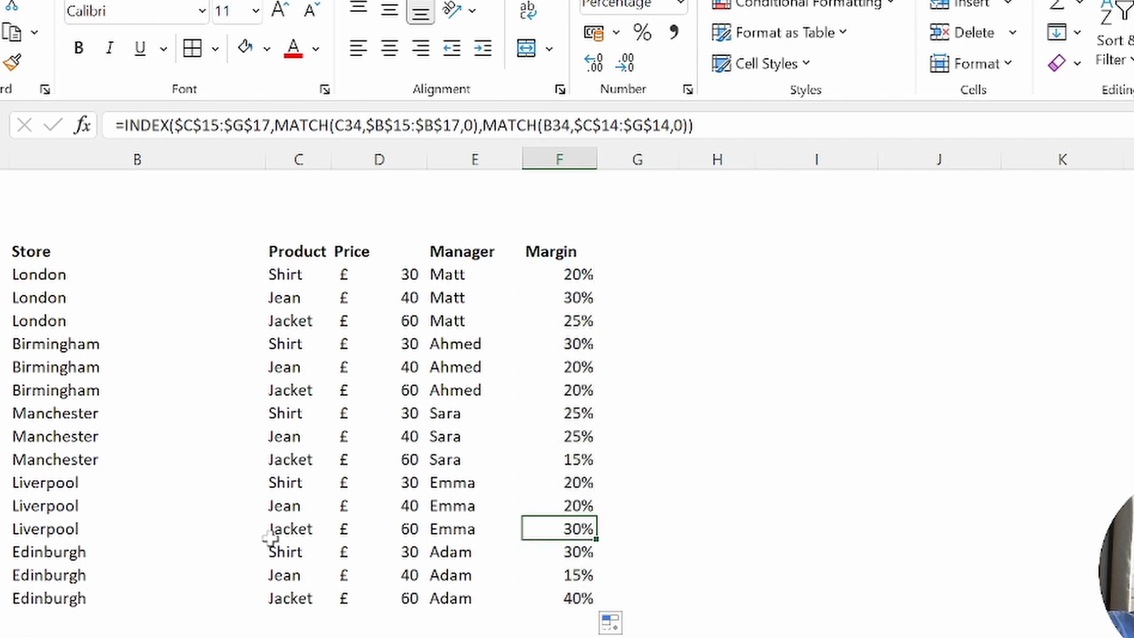
{"action": "scroll", "coordinate": [519, 494], "scroll_direction": "up", "scroll_amount": 3}
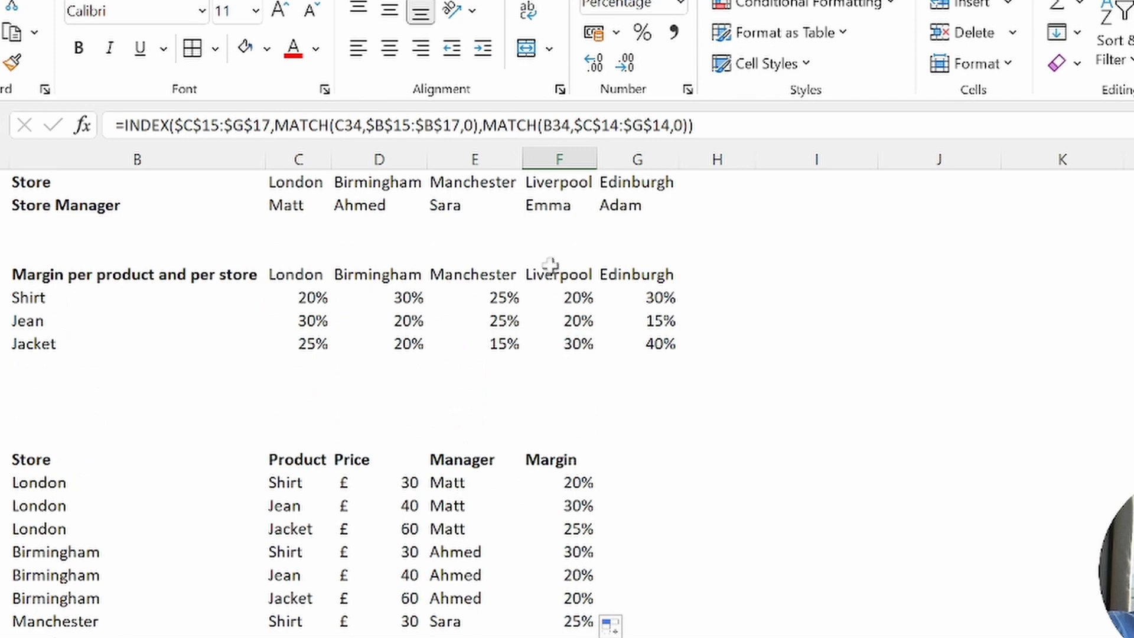
{"action": "left_click", "coordinate": [563, 338]}
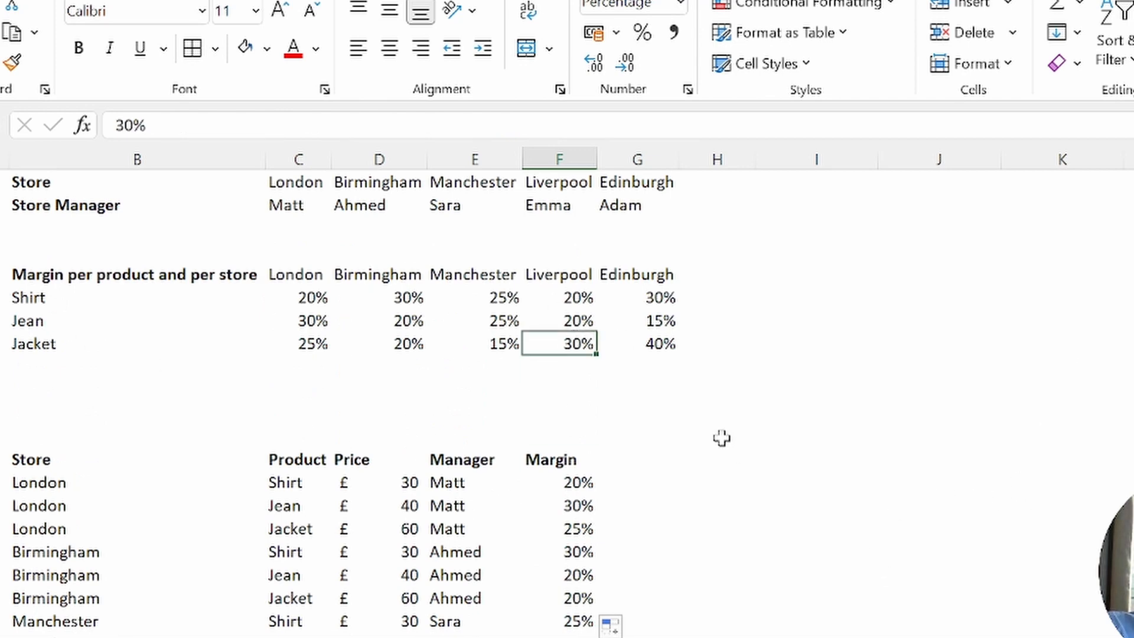
Step: Apply borders to all cells of the store-product table B22:F37
{"action": "scroll", "coordinate": [722, 437], "scroll_direction": "down", "scroll_amount": 3}
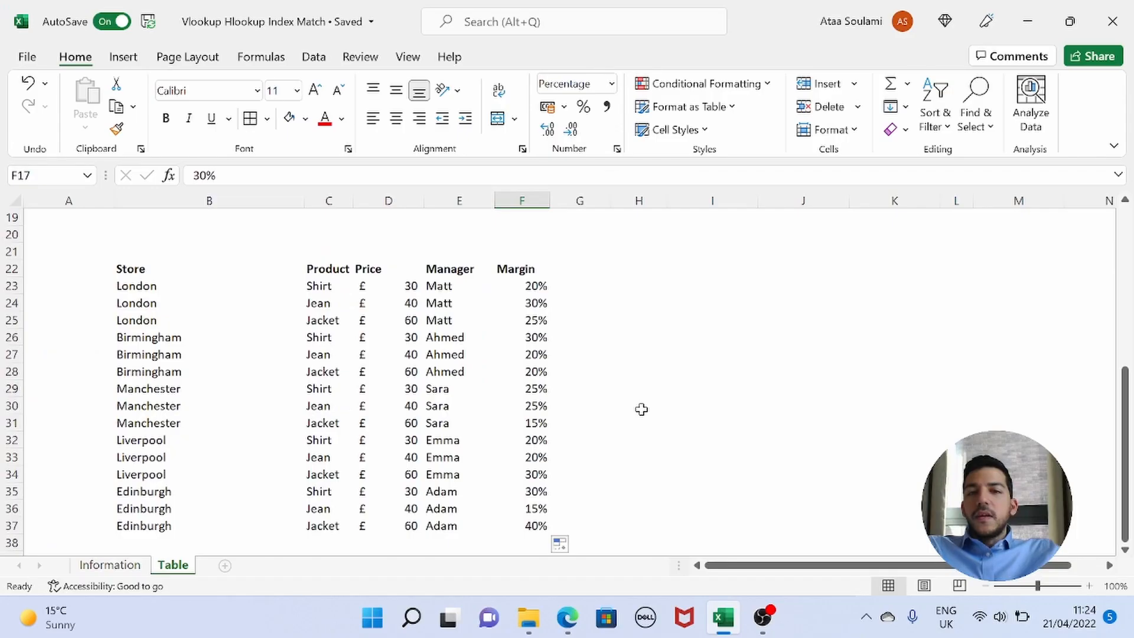
{"action": "scroll", "coordinate": [642, 408], "scroll_direction": "down", "scroll_amount": 1}
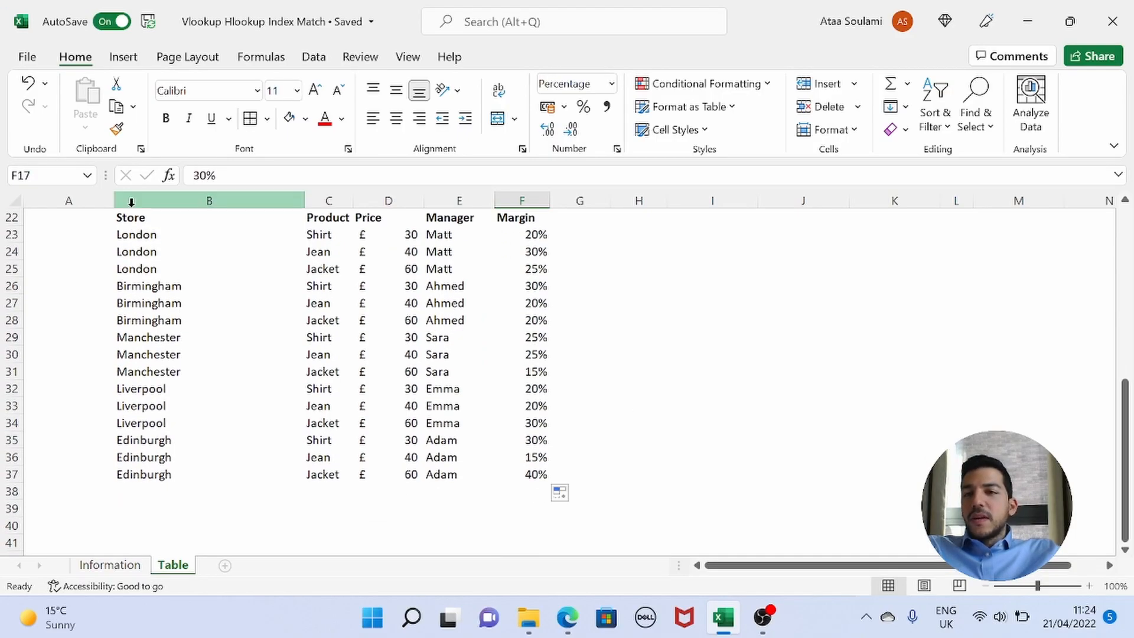
{"action": "left_click_drag", "start_coordinate": [155, 219], "coordinate": [533, 472]}
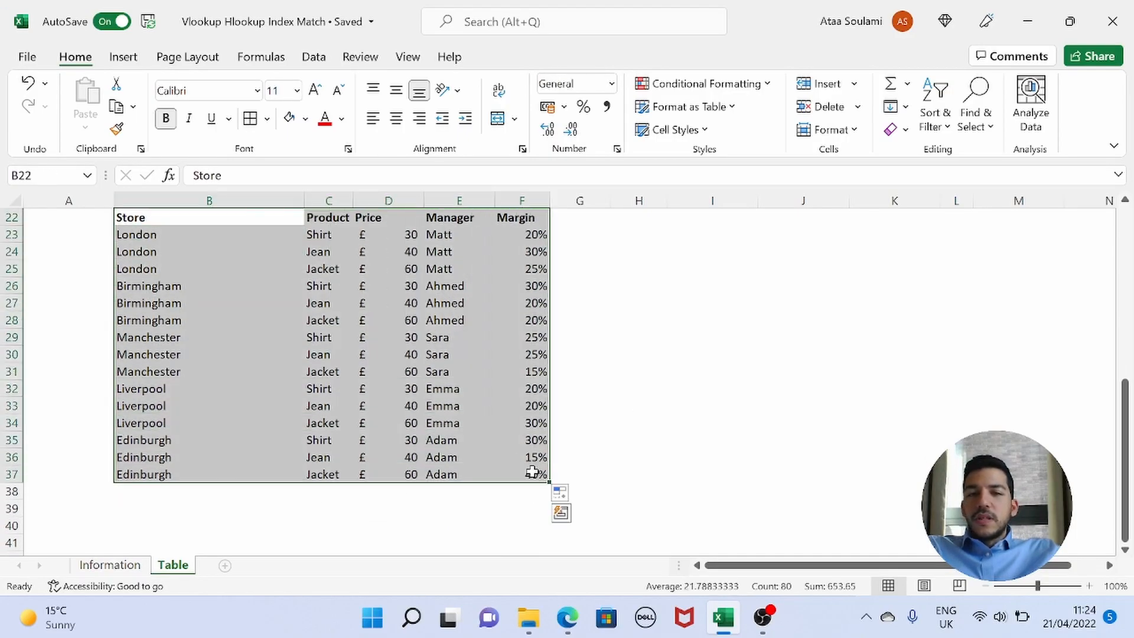
{"action": "left_click", "coordinate": [250, 118]}
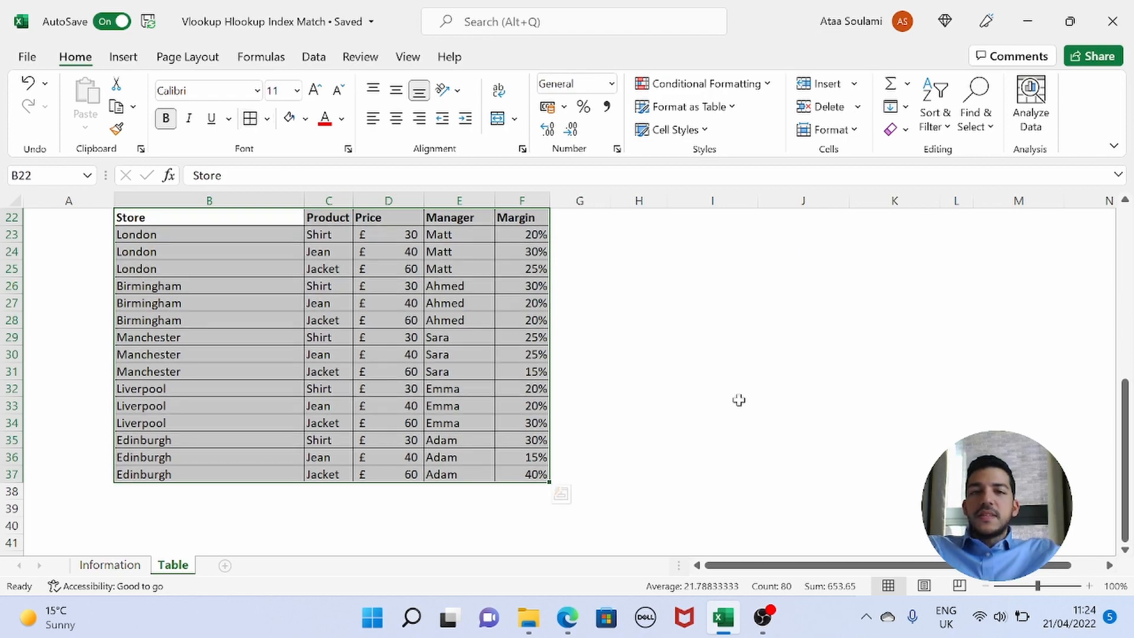
{"action": "left_click", "coordinate": [617, 385]}
Step: Create a conditional formatting rule on margins F23:F37 that formats only cells with a value greater than or equal to 30%
{"action": "scroll", "coordinate": [616, 384], "scroll_direction": "up", "scroll_amount": 1}
{"action": "left_click_drag", "start_coordinate": [522, 286], "coordinate": [537, 525]}
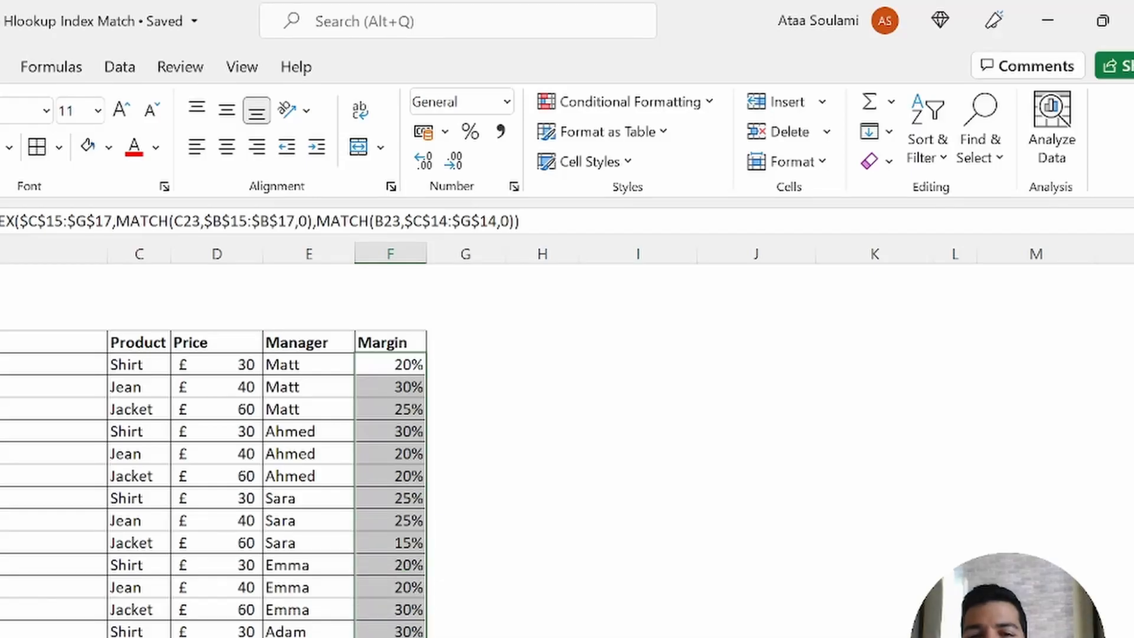
{"action": "left_click", "coordinate": [628, 105]}
{"action": "mouse_move", "coordinate": [648, 151]}
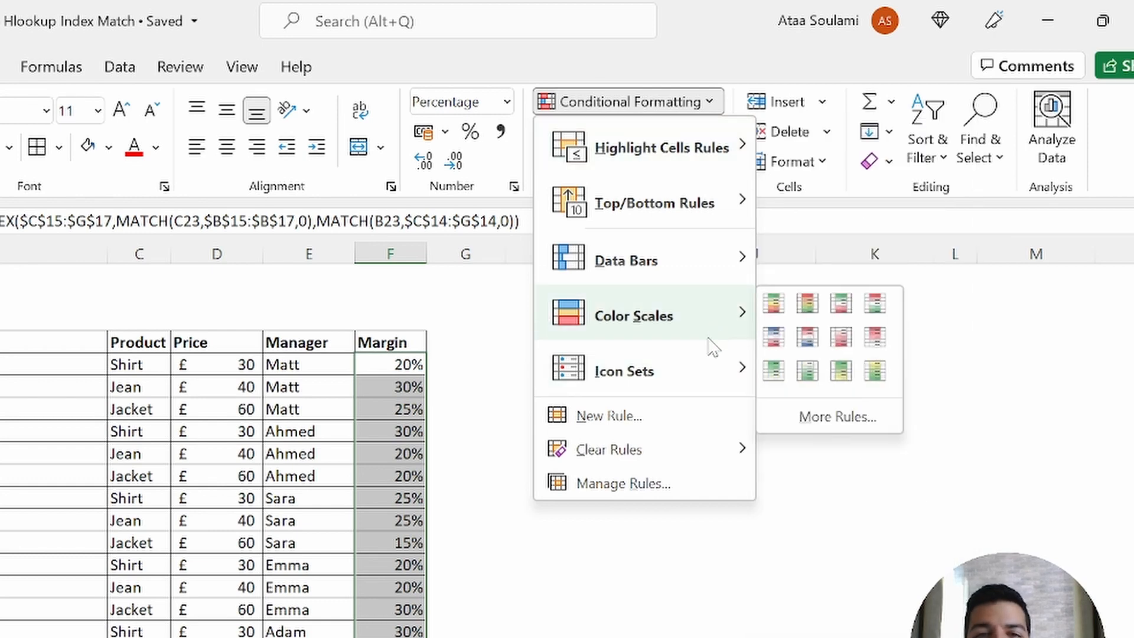
{"action": "left_click", "coordinate": [677, 414]}
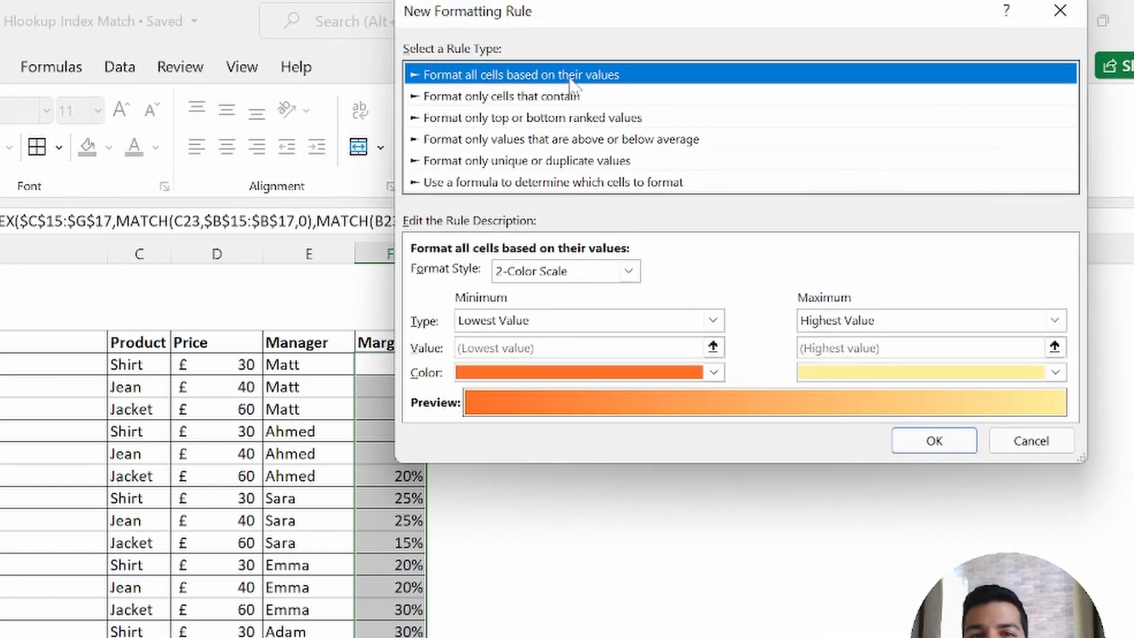
{"action": "left_click", "coordinate": [569, 98]}
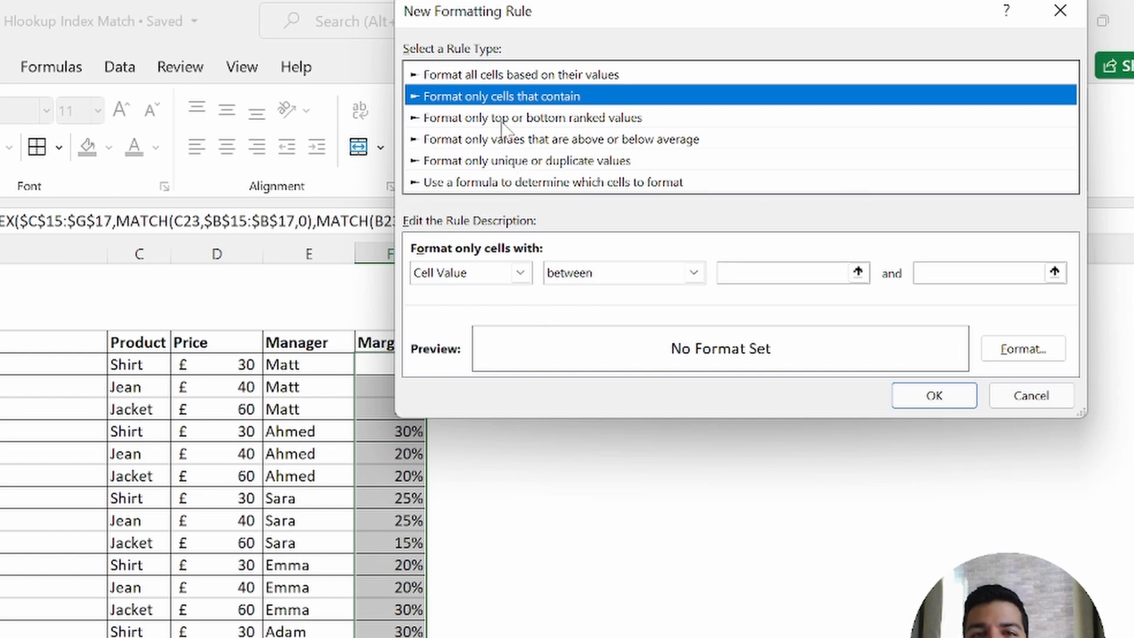
{"action": "left_click", "coordinate": [572, 282]}
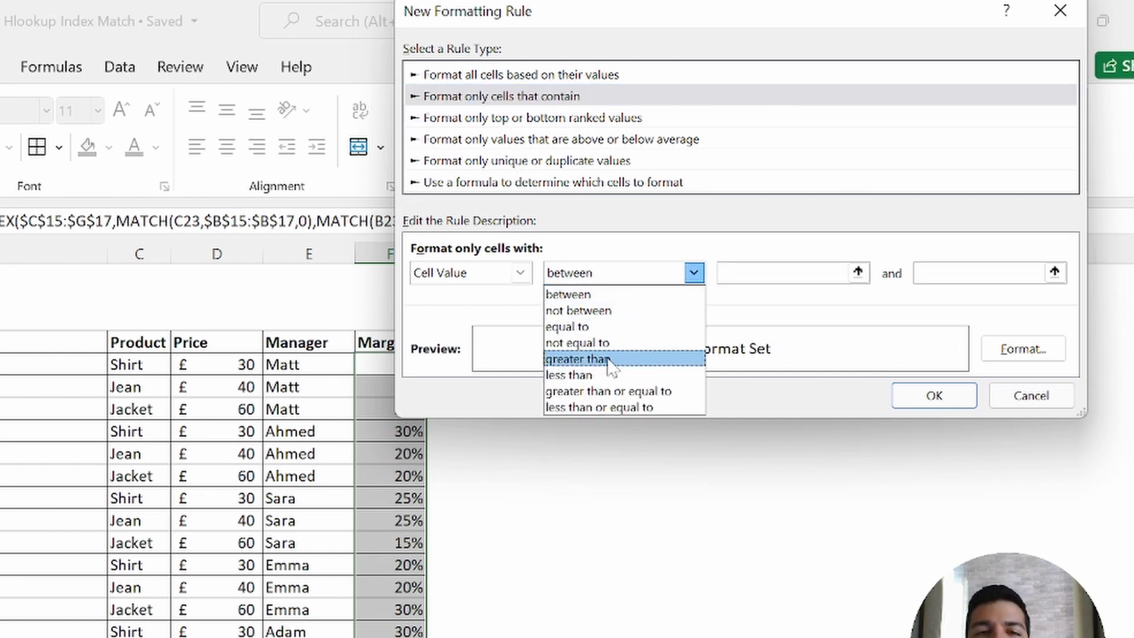
{"action": "left_click", "coordinate": [612, 392]}
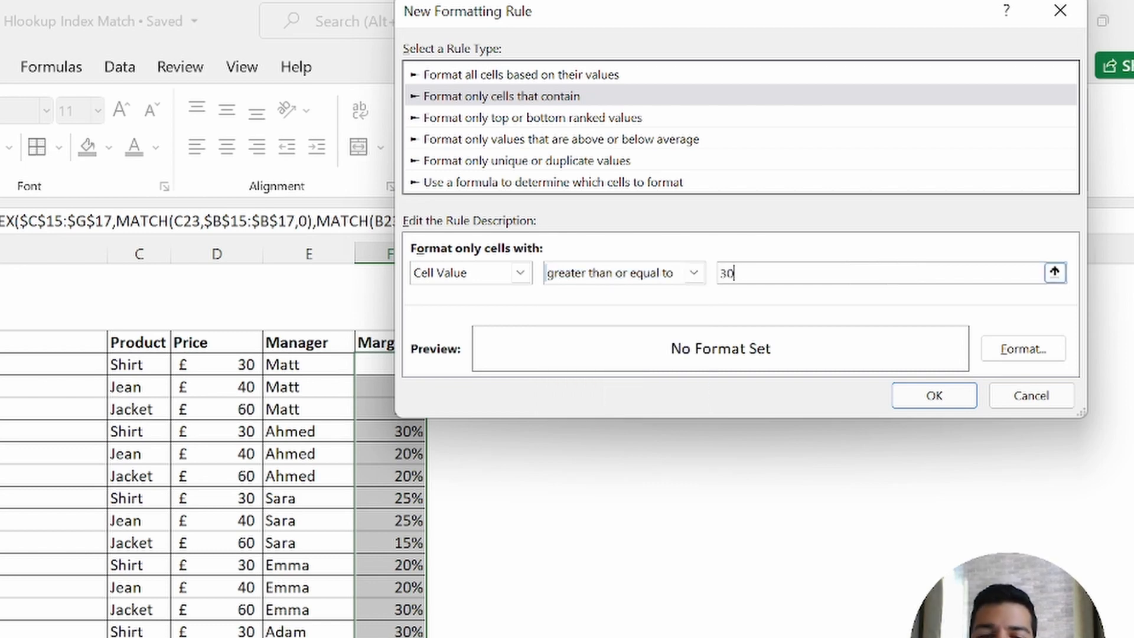
Step: Give the rule a green background fill and white font colour, and apply it to the margins
{"action": "left_click", "coordinate": [1022, 349]}
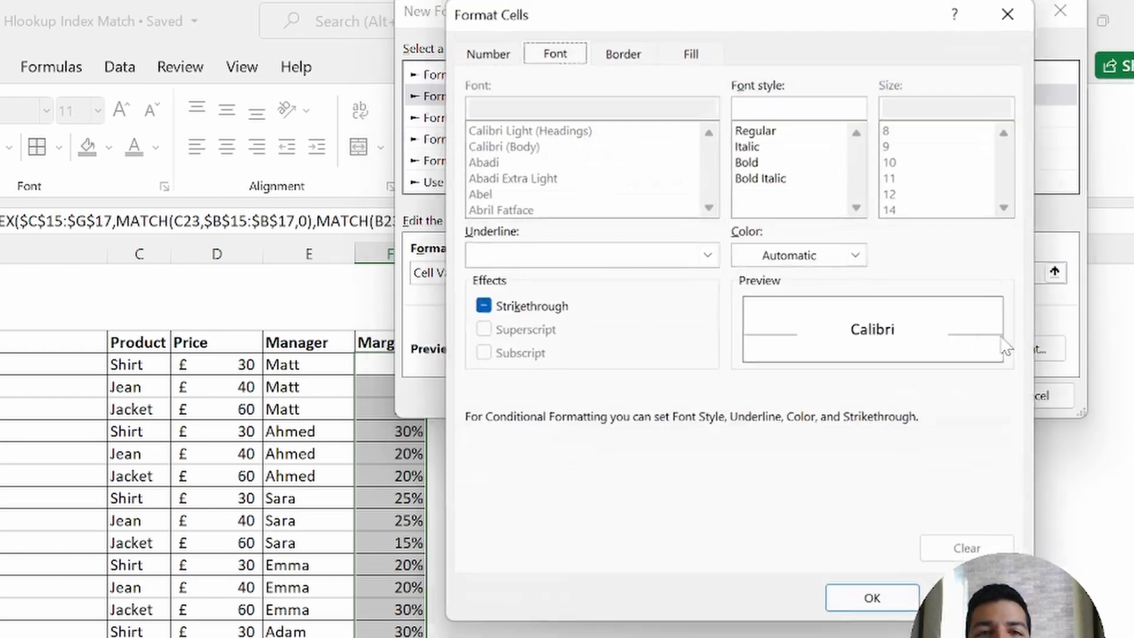
{"action": "left_click", "coordinate": [691, 50]}
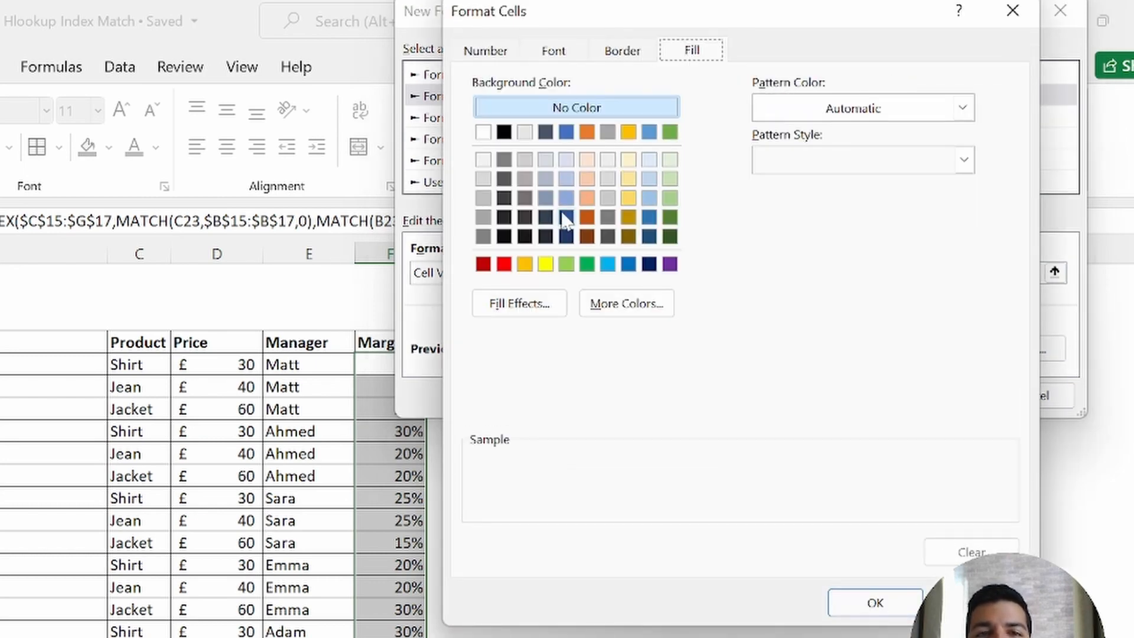
{"action": "left_click", "coordinate": [586, 264]}
{"action": "left_click", "coordinate": [579, 53]}
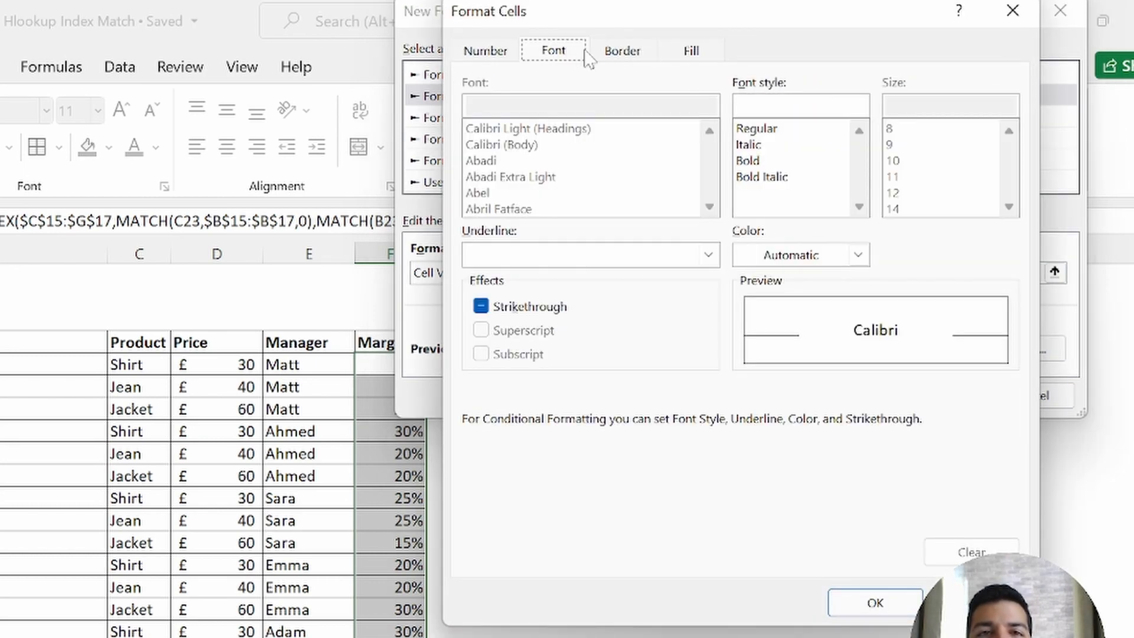
{"action": "left_click", "coordinate": [821, 257]}
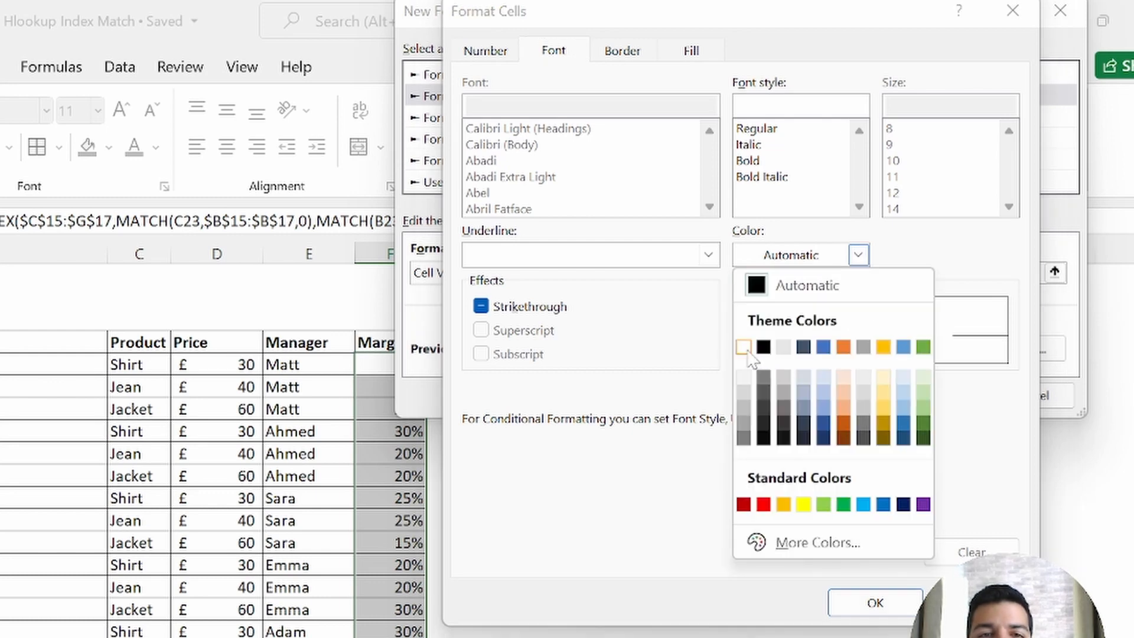
{"action": "left_click", "coordinate": [752, 347]}
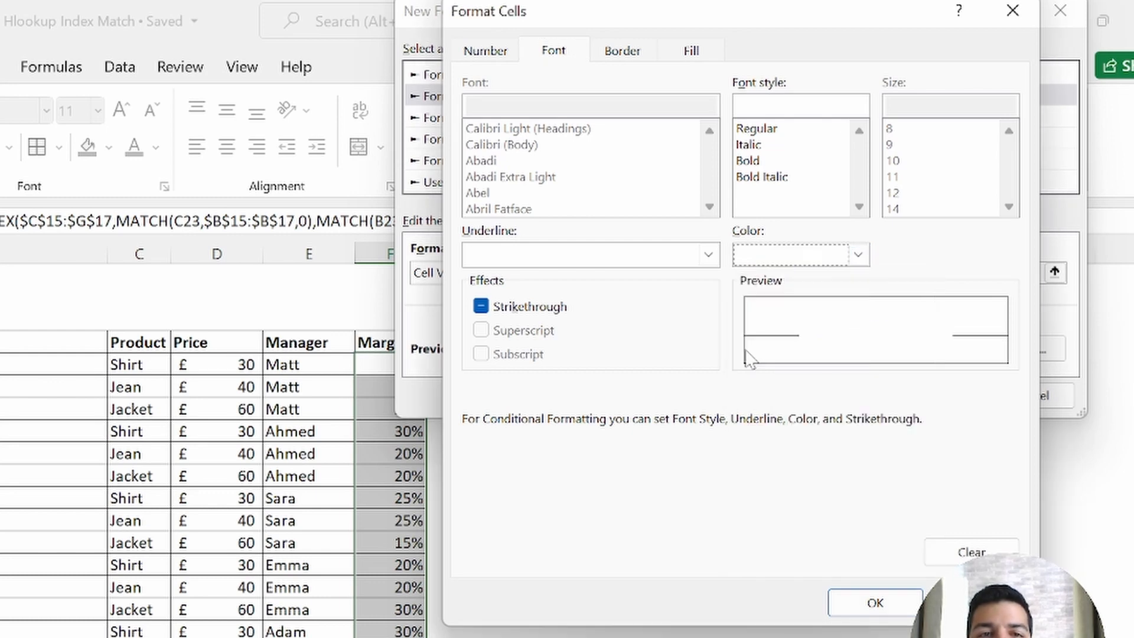
{"action": "left_click", "coordinate": [895, 607]}
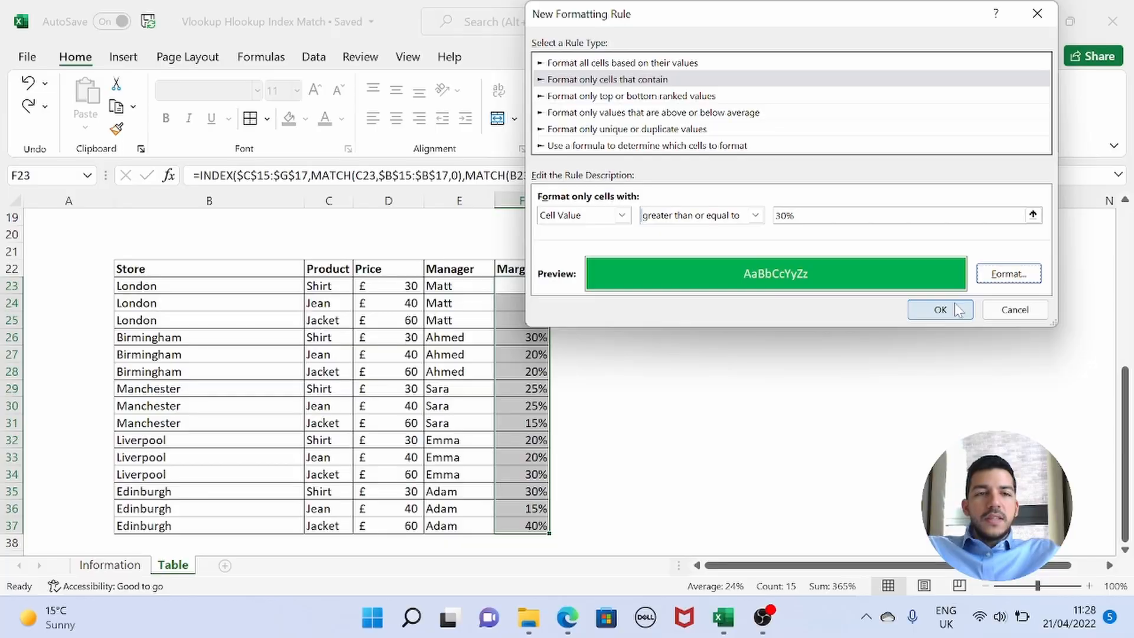
{"action": "left_click", "coordinate": [957, 310]}
{"action": "left_click", "coordinate": [633, 461]}
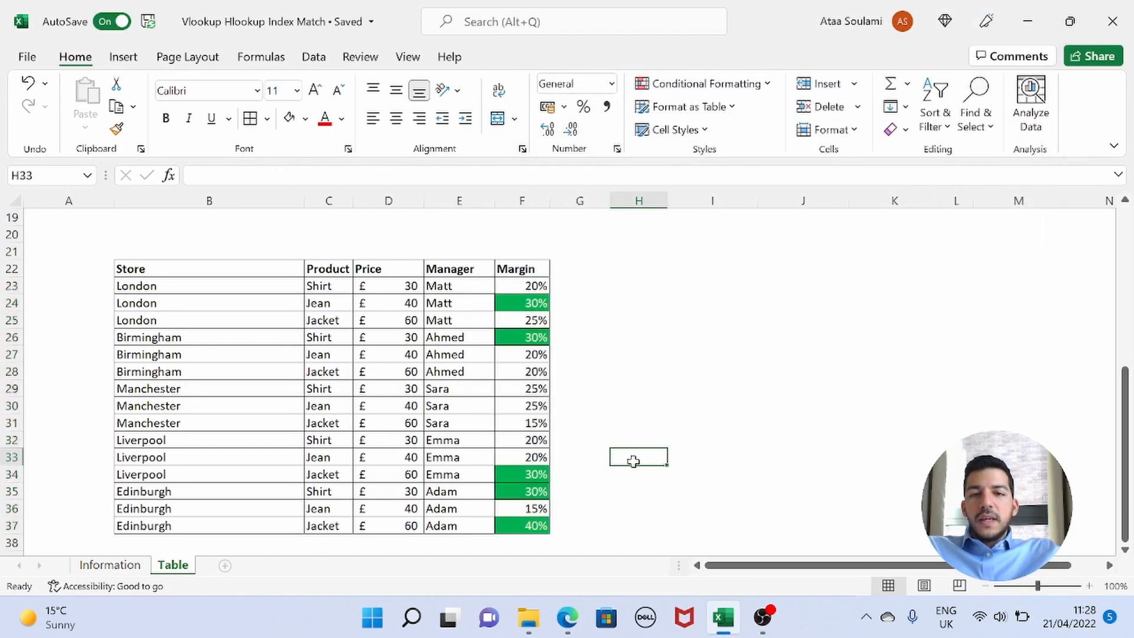
{"action": "left_click", "coordinate": [739, 350]}
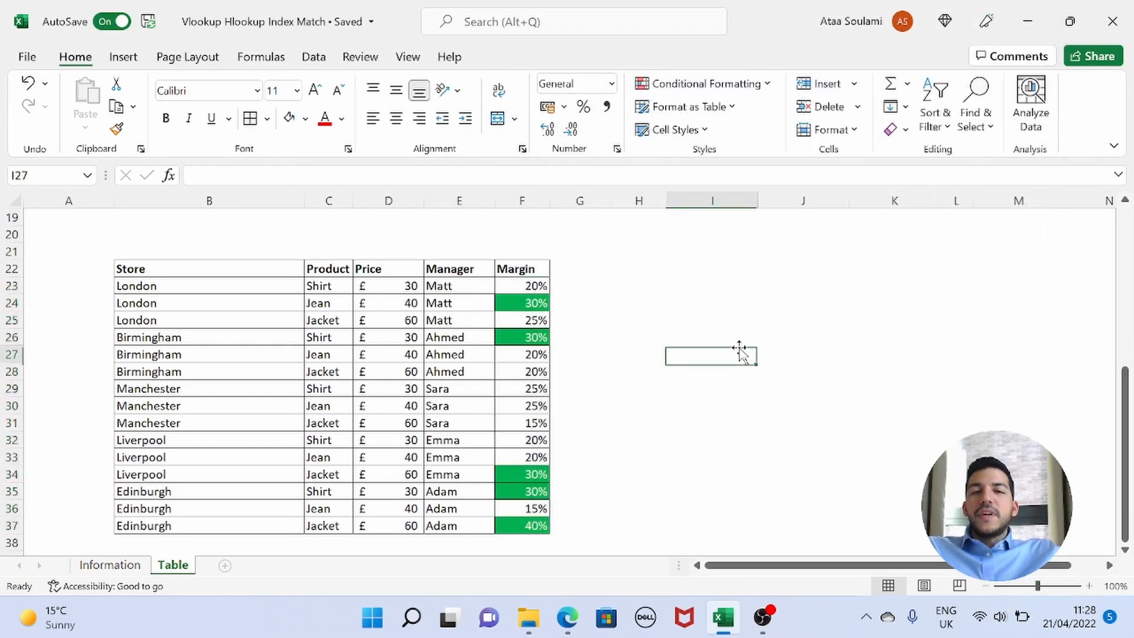